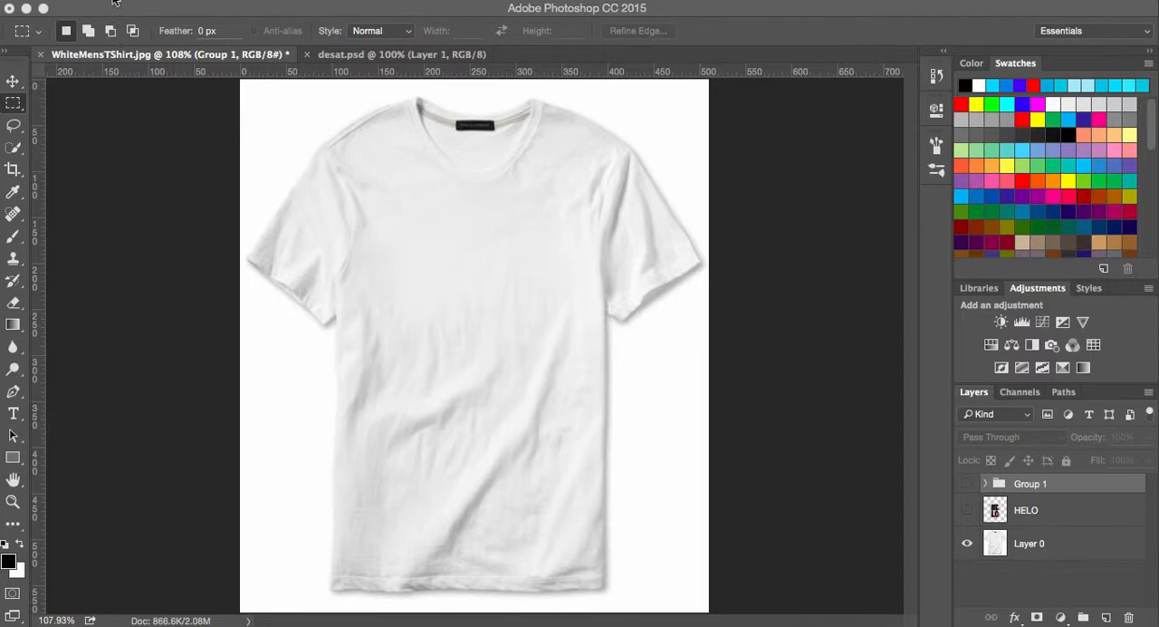
- Place HELO.ai from the Tutorial 2 folder as an embedded smart object, cropped to its bounding box
click(104, 139)
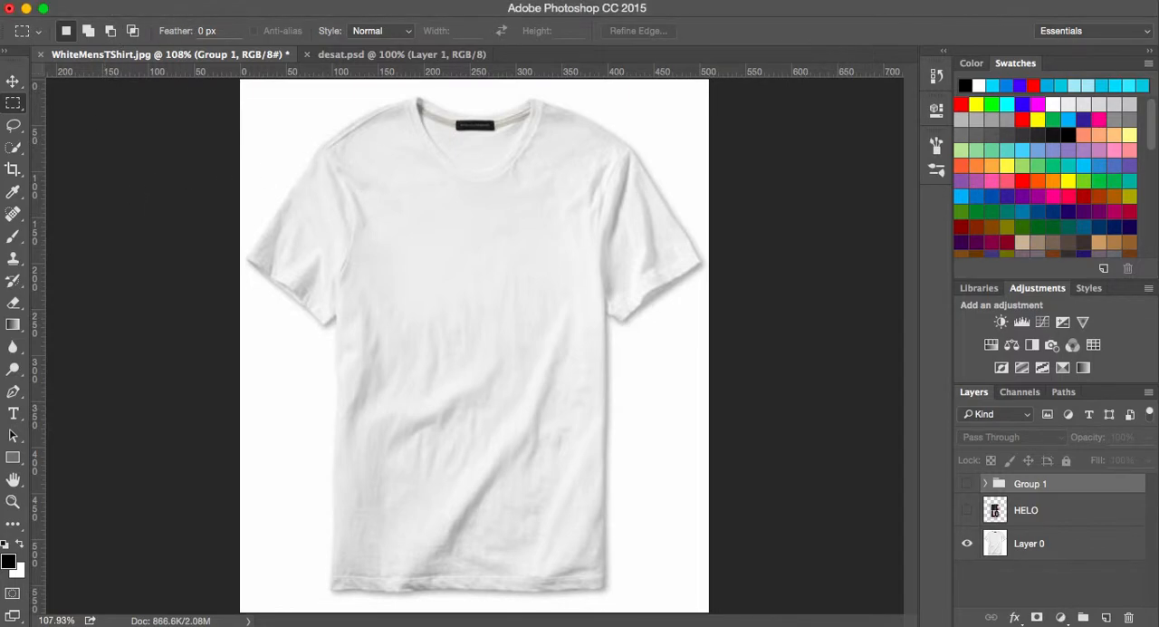
click(158, 3)
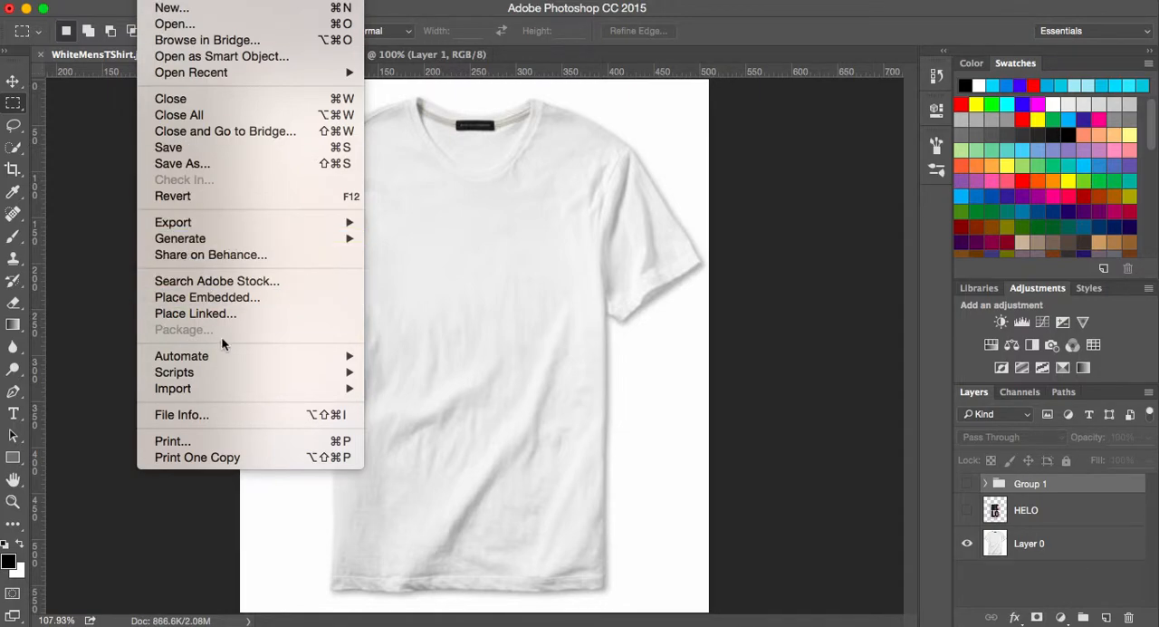
mouse_move(227, 387)
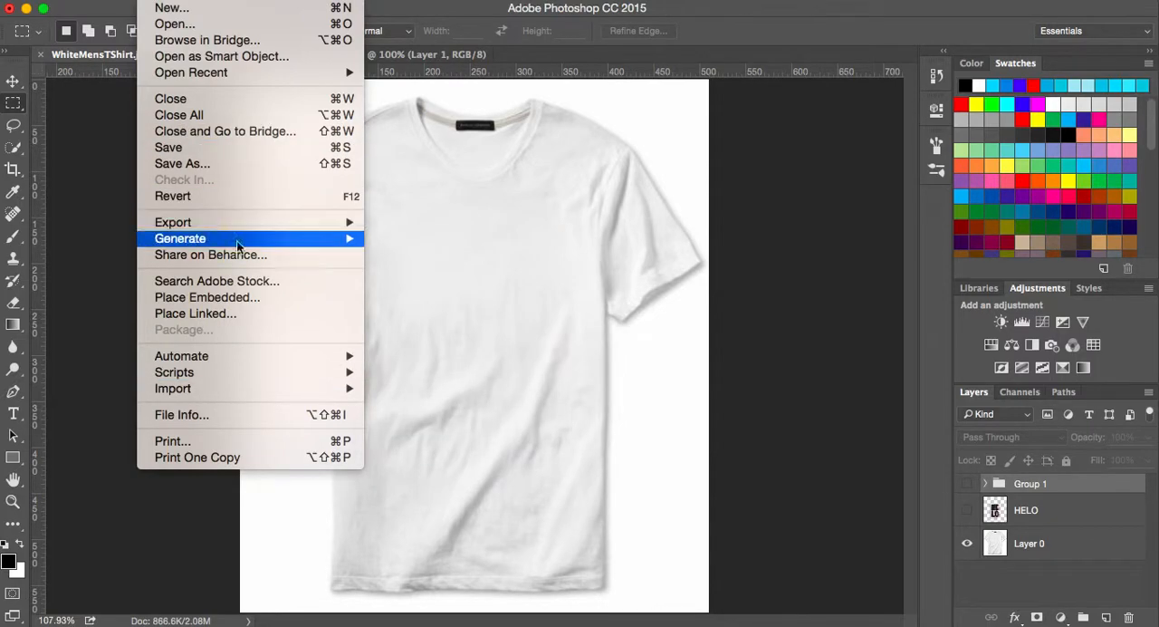
click(244, 298)
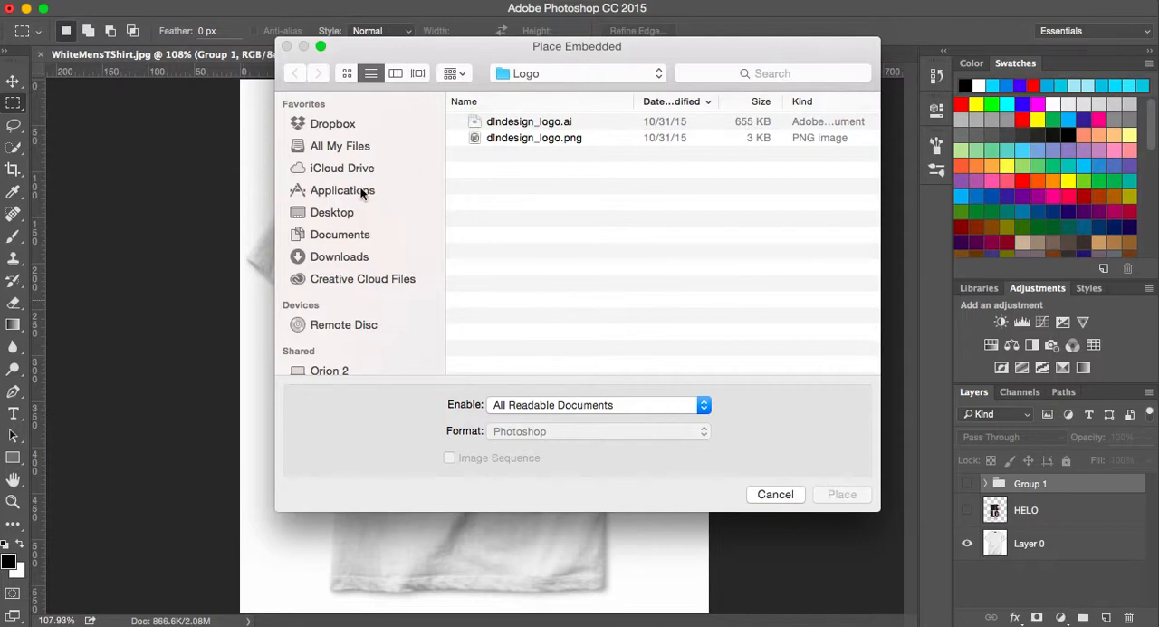
click(328, 214)
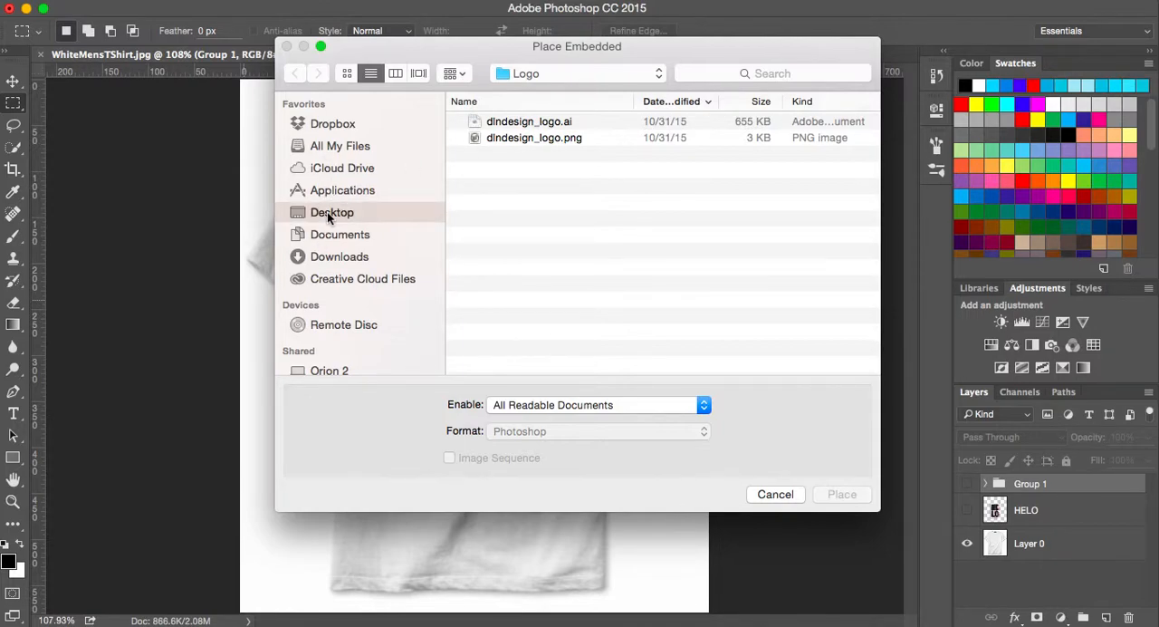
click(526, 123)
double_click(526, 123)
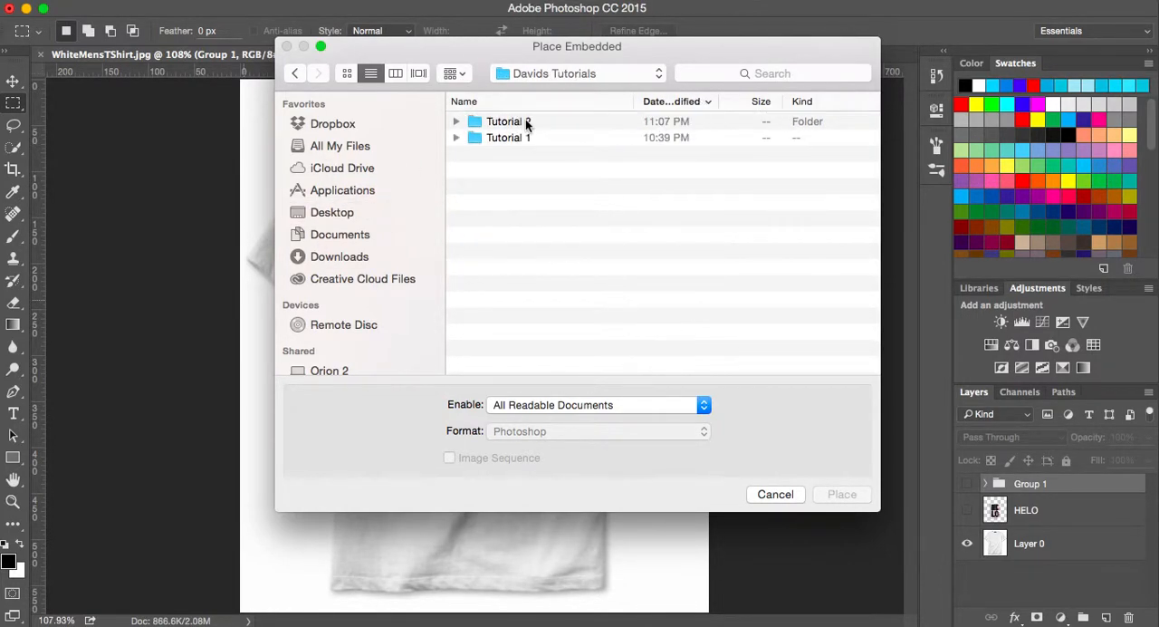
double_click(526, 125)
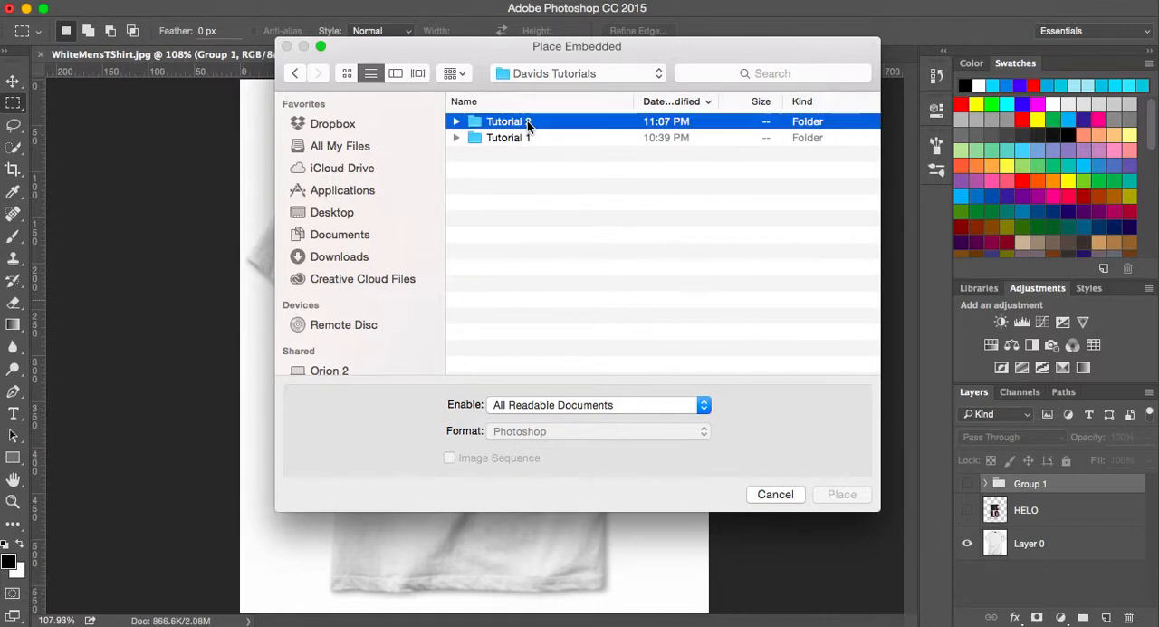
double_click(527, 122)
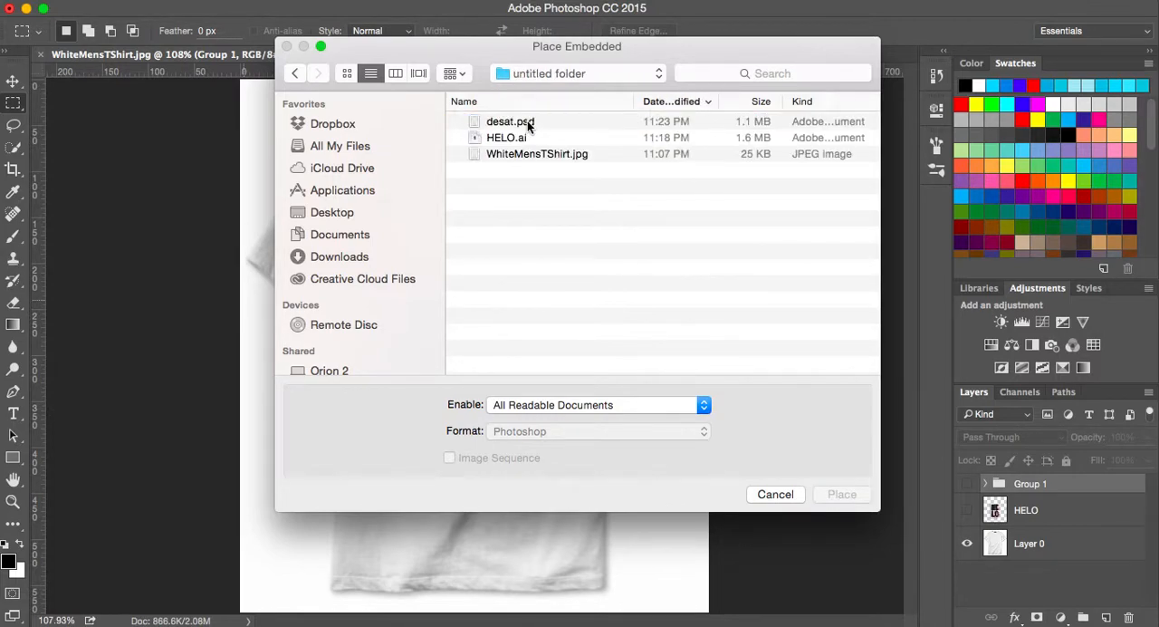
click(514, 141)
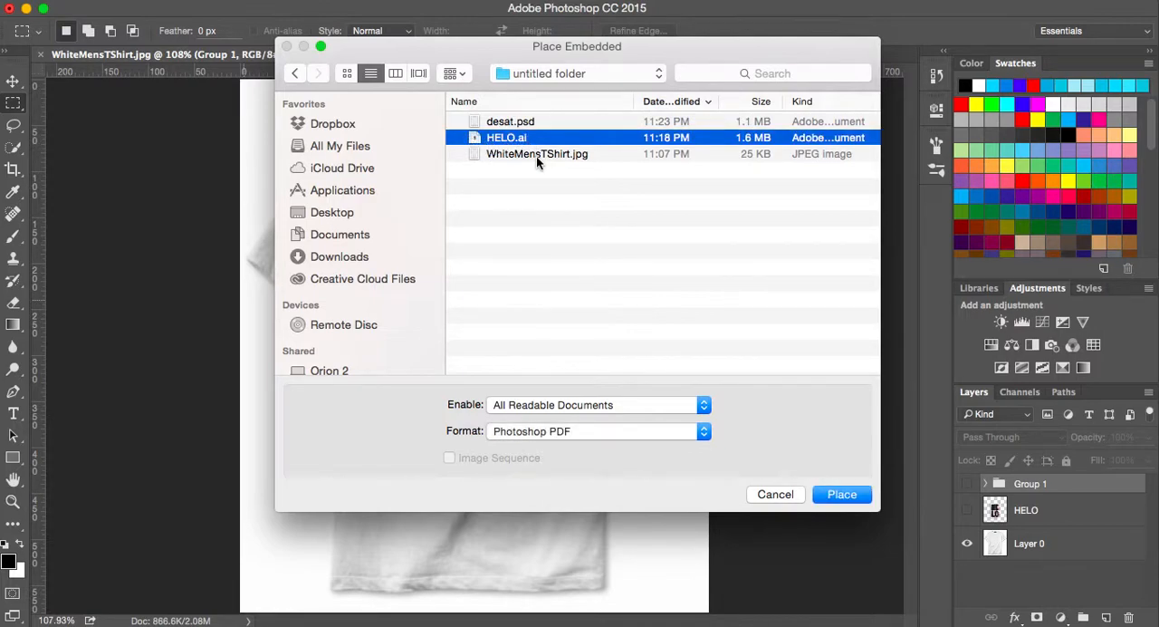
click(841, 494)
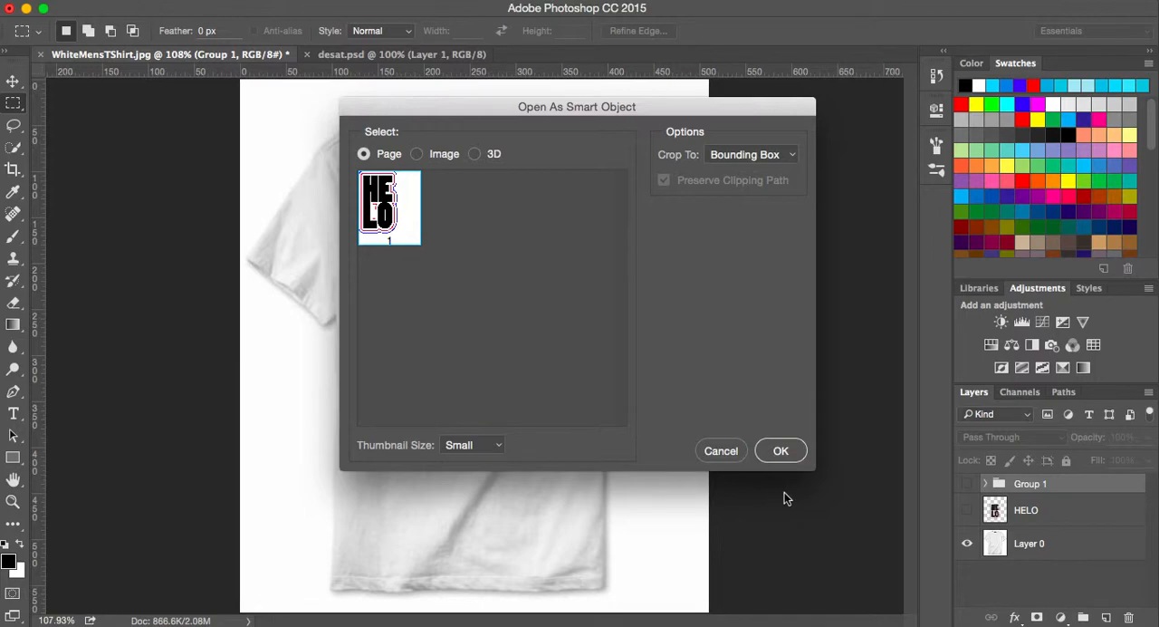
click(781, 451)
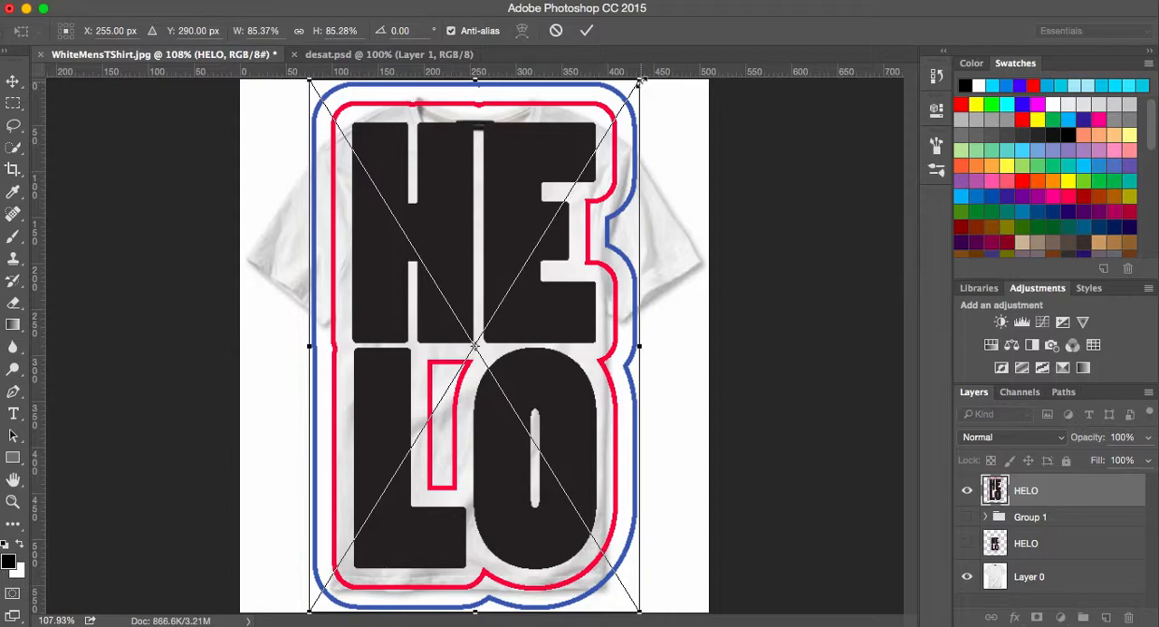
- Scale the placed HELO artwork to about 55% around its centre and move it 30 px down the shirt
drag(642, 82, 596, 191)
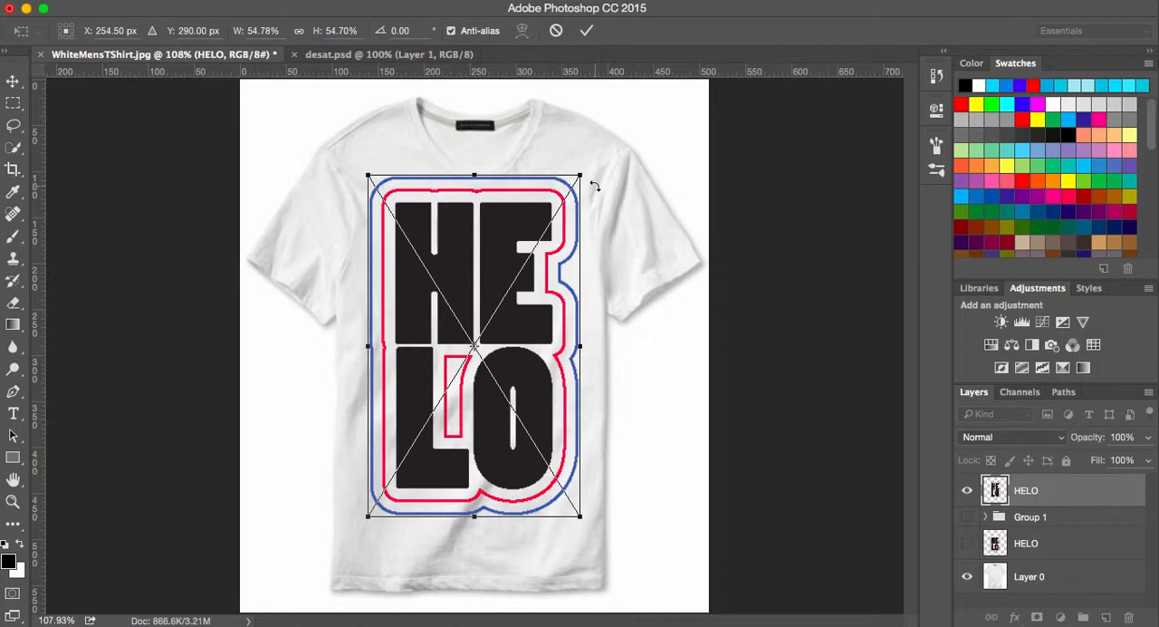
key(m)
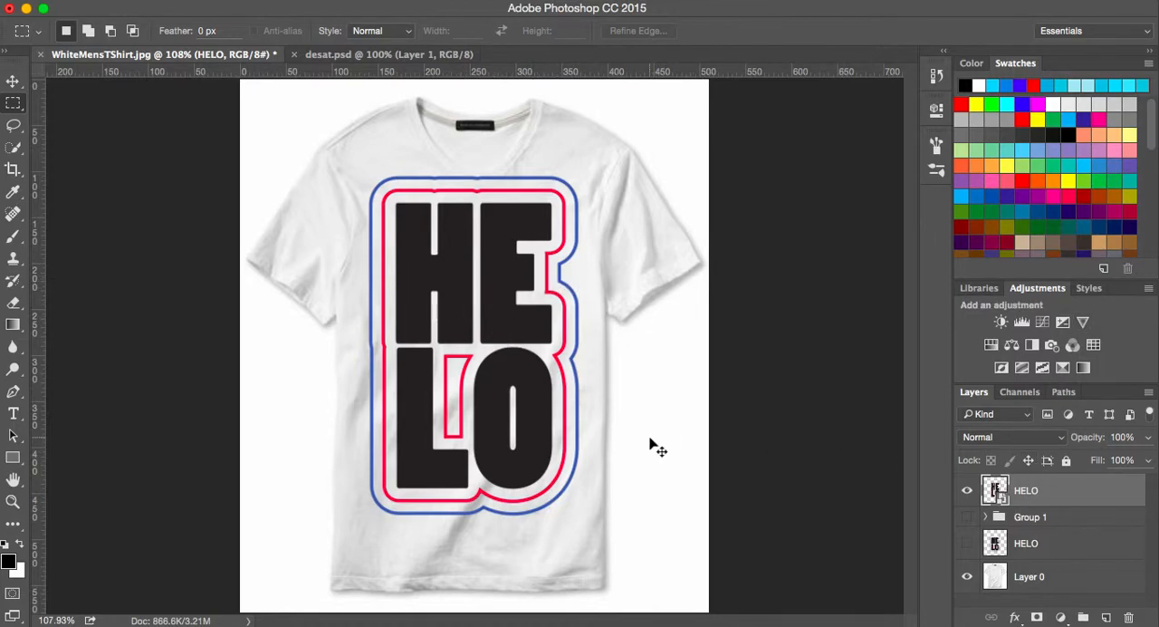
key(super+t)
key(shift+Down)
key(shift+Down)
key(shift+Down)
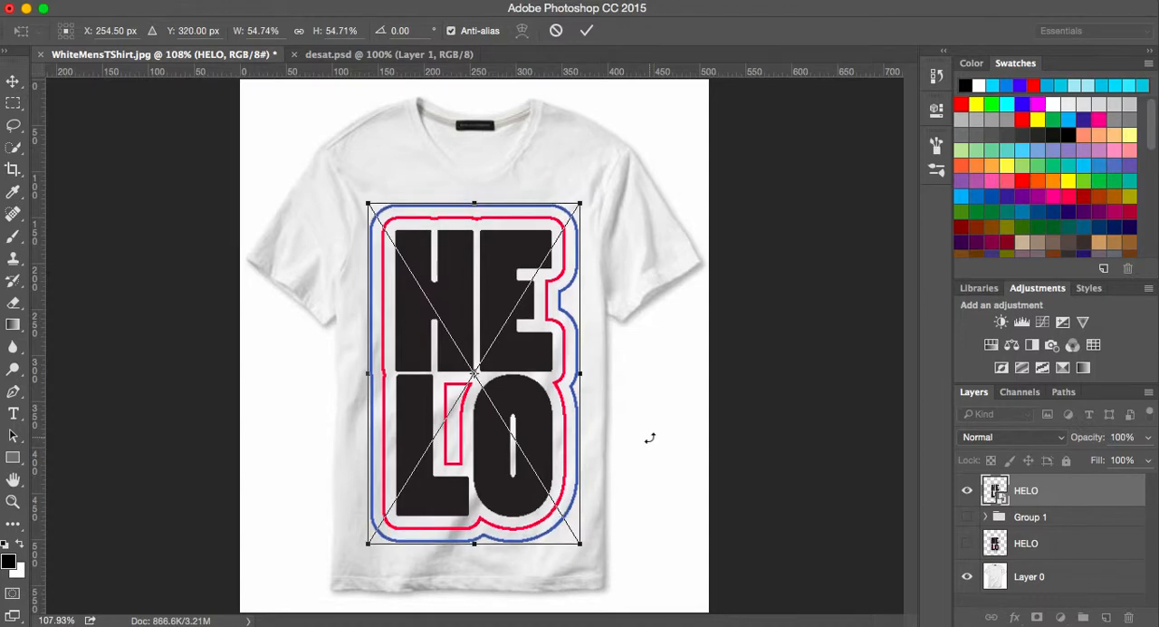
key(Return)
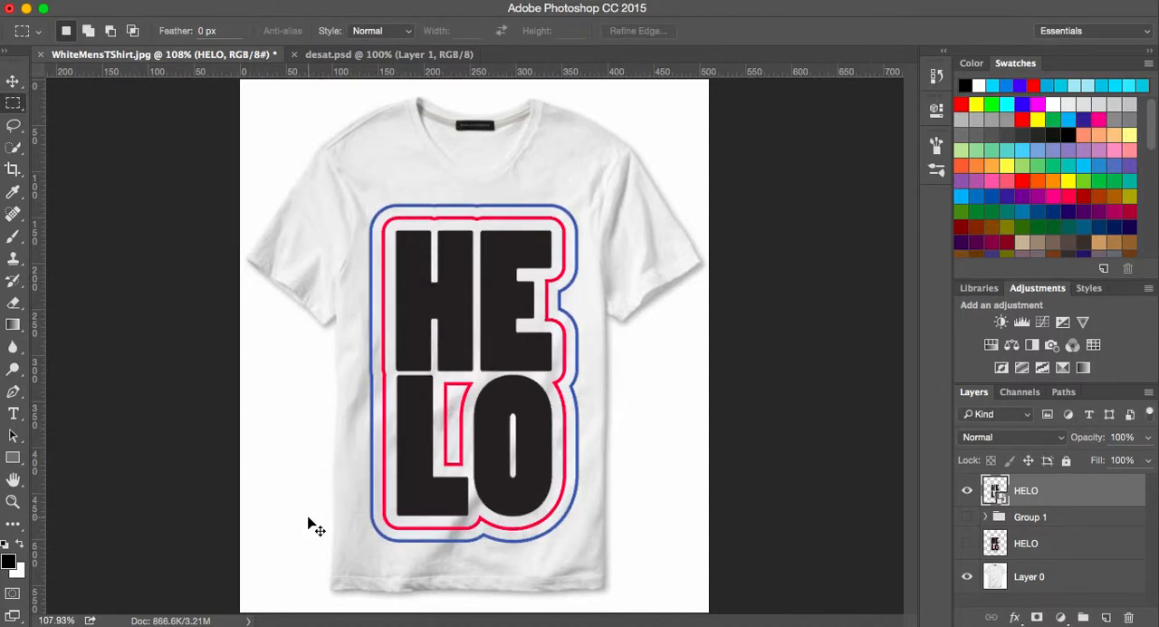
- Inspect the artwork's edges up close and rasterize the newly placed HELO layer
key(super+plus)
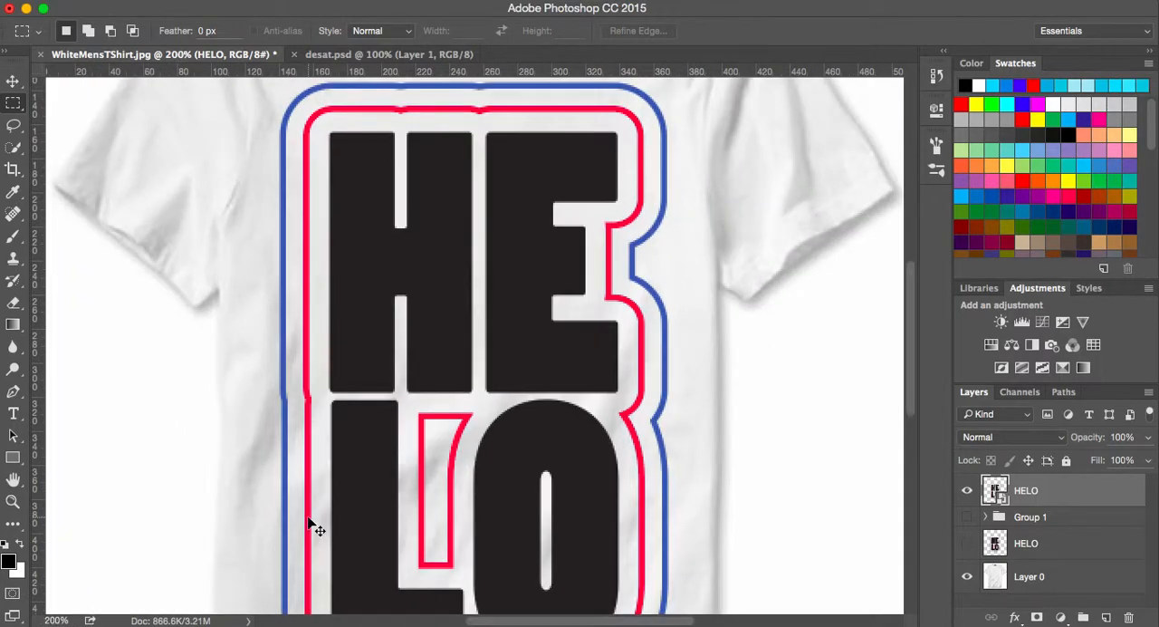
key(super+plus)
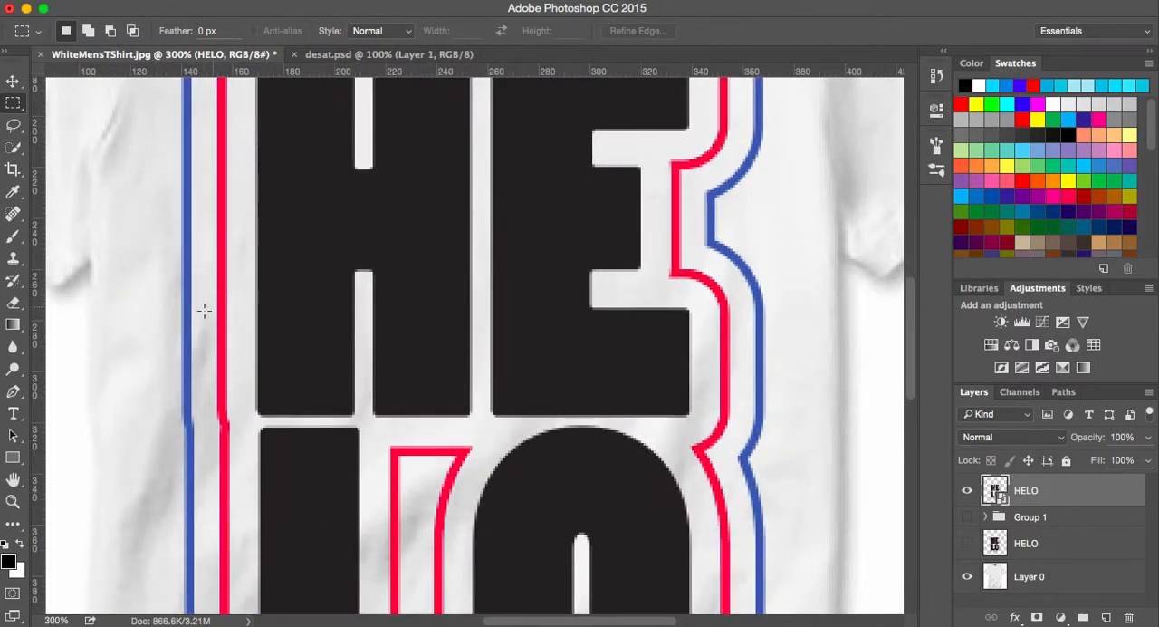
drag(543, 480, 531, 292)
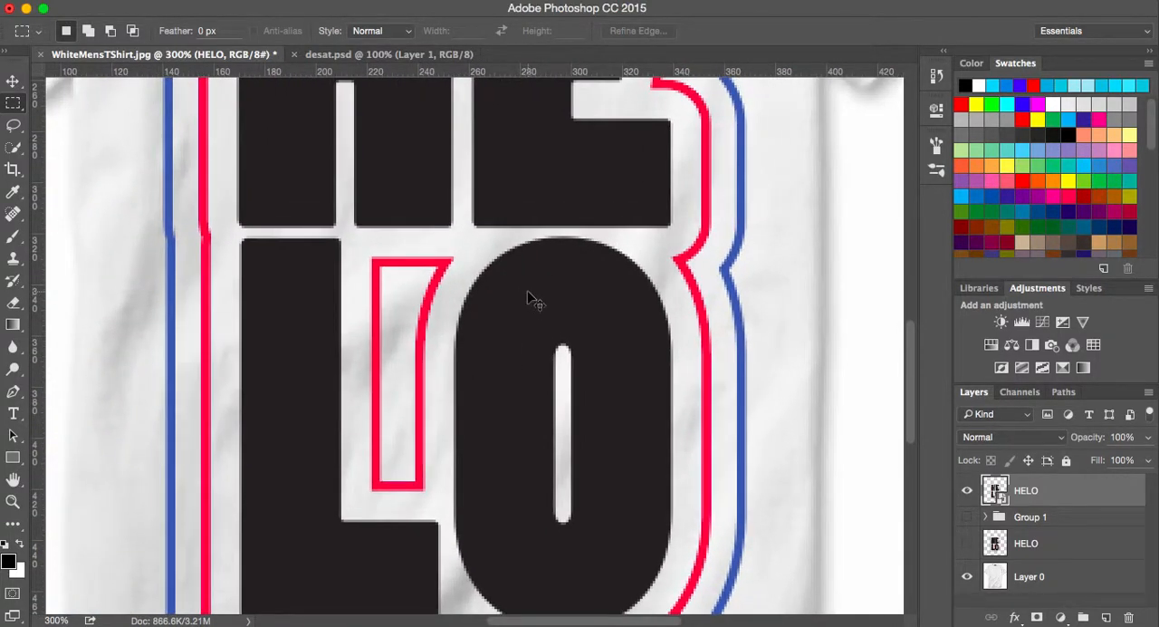
key(super+0)
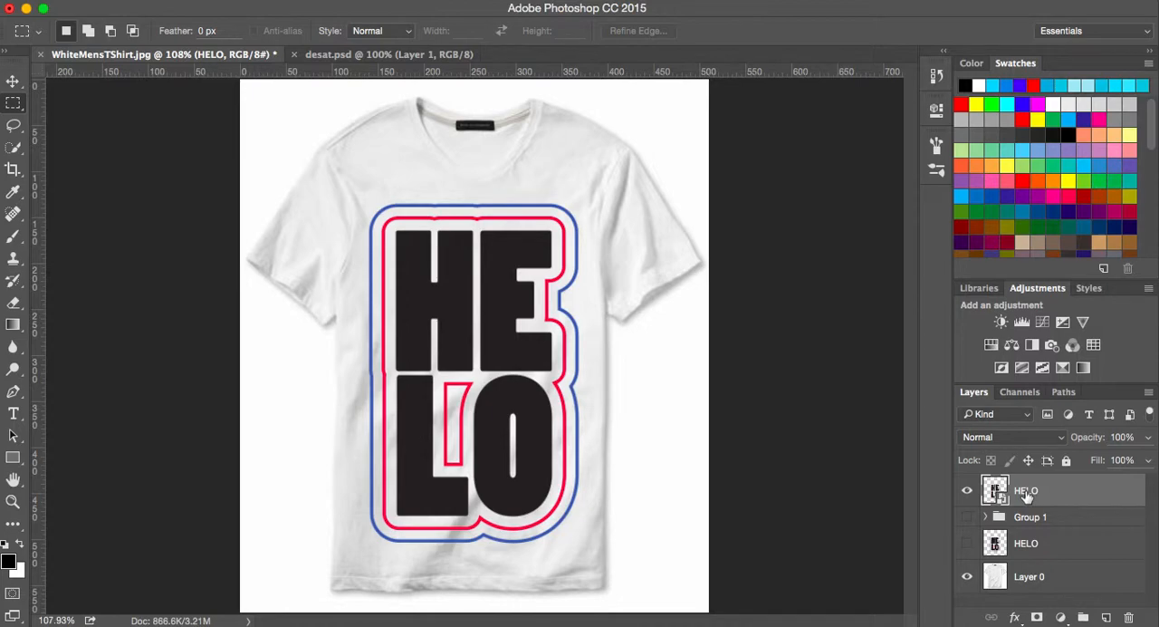
right_click(1027, 494)
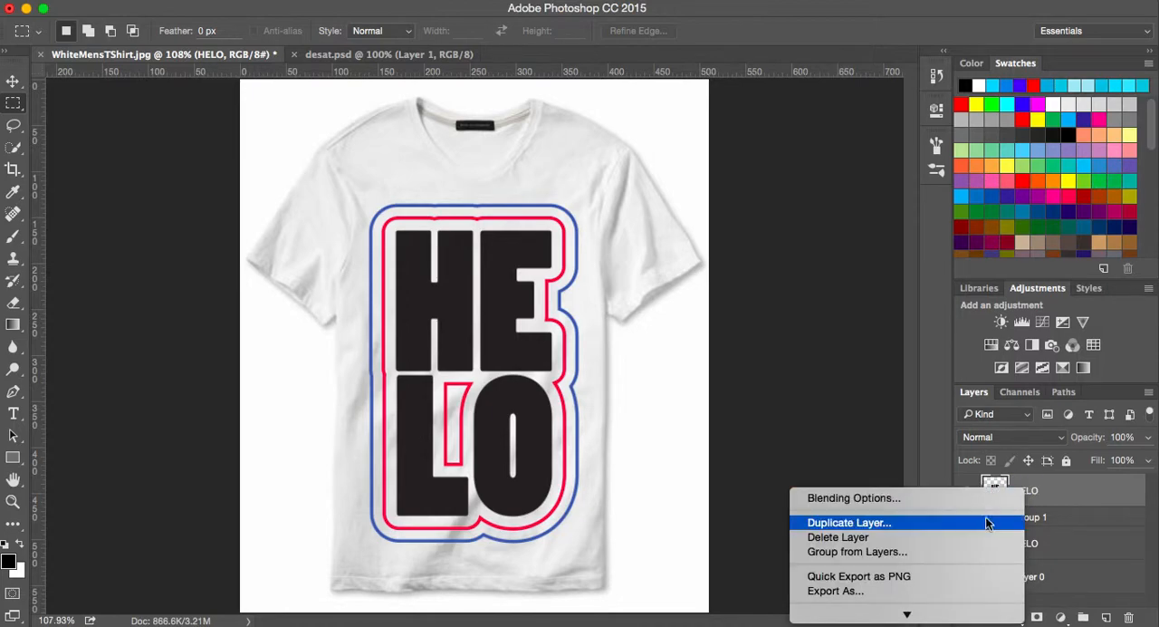
mouse_move(968, 615)
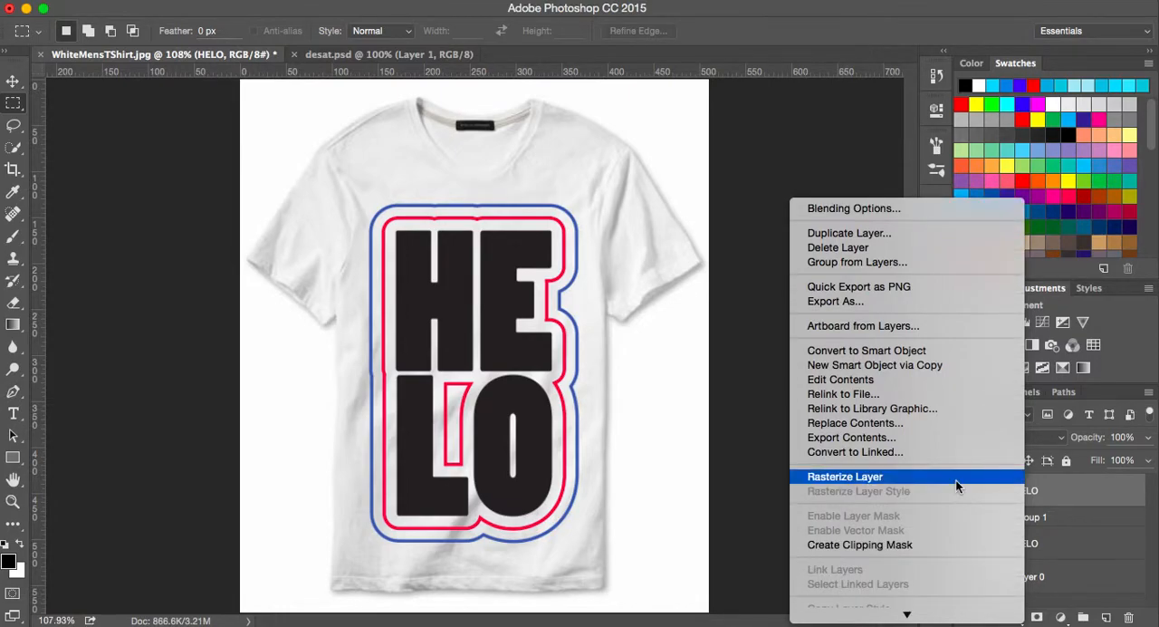
click(957, 479)
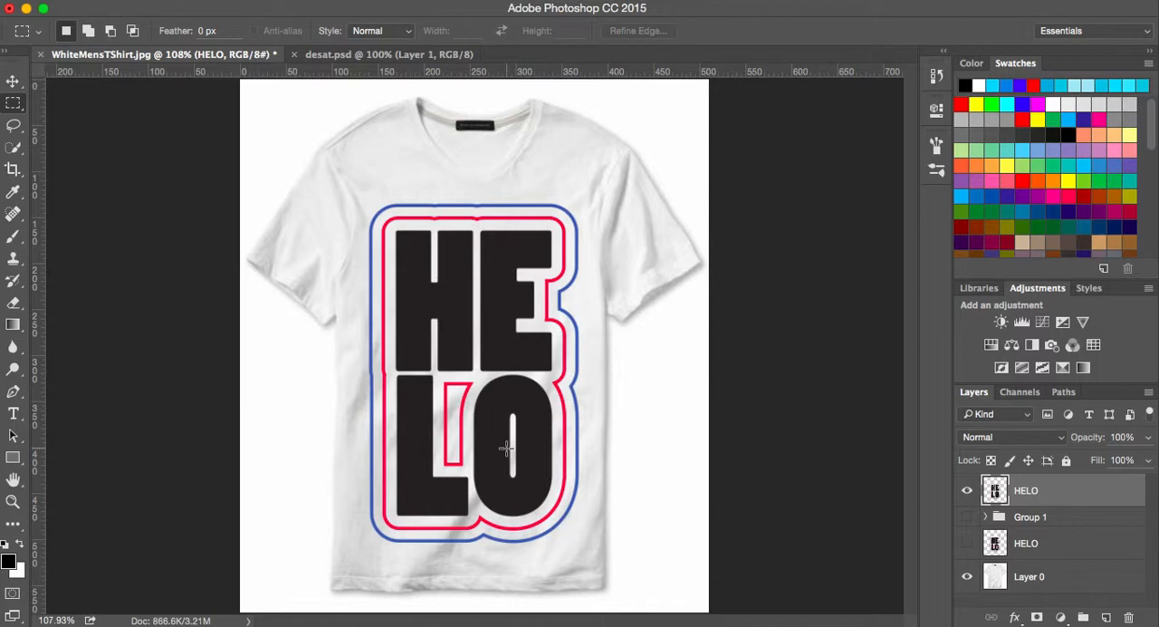
- Hide the rasterized HELO layer, select Layer 0 and compare the bare shirt with the desat.psd document
click(966, 490)
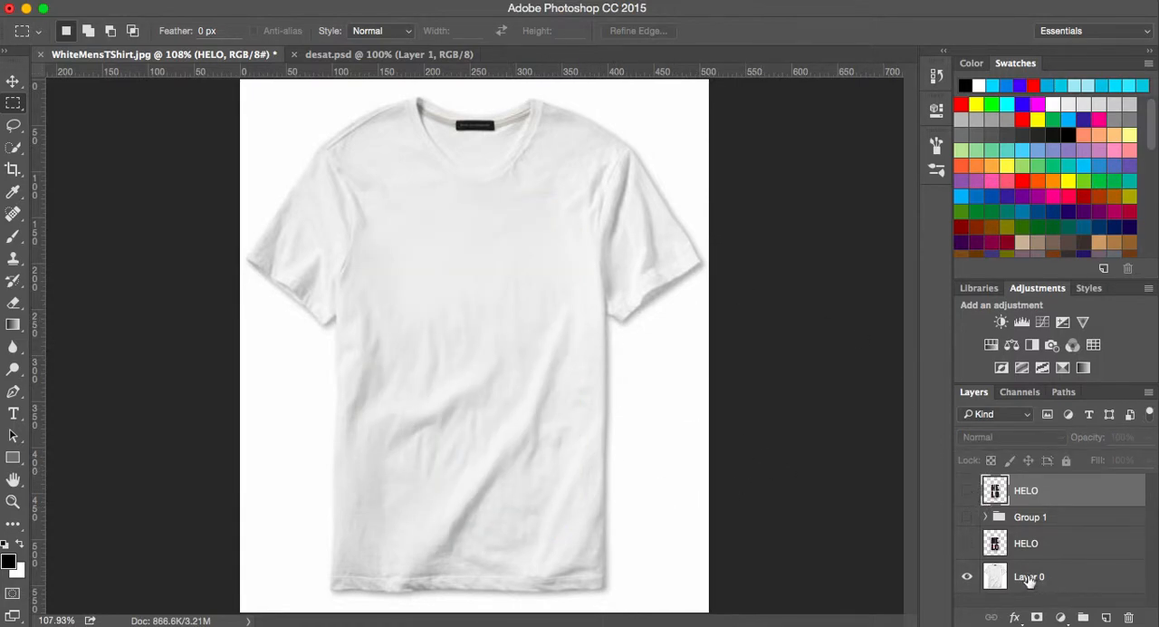
click(1027, 578)
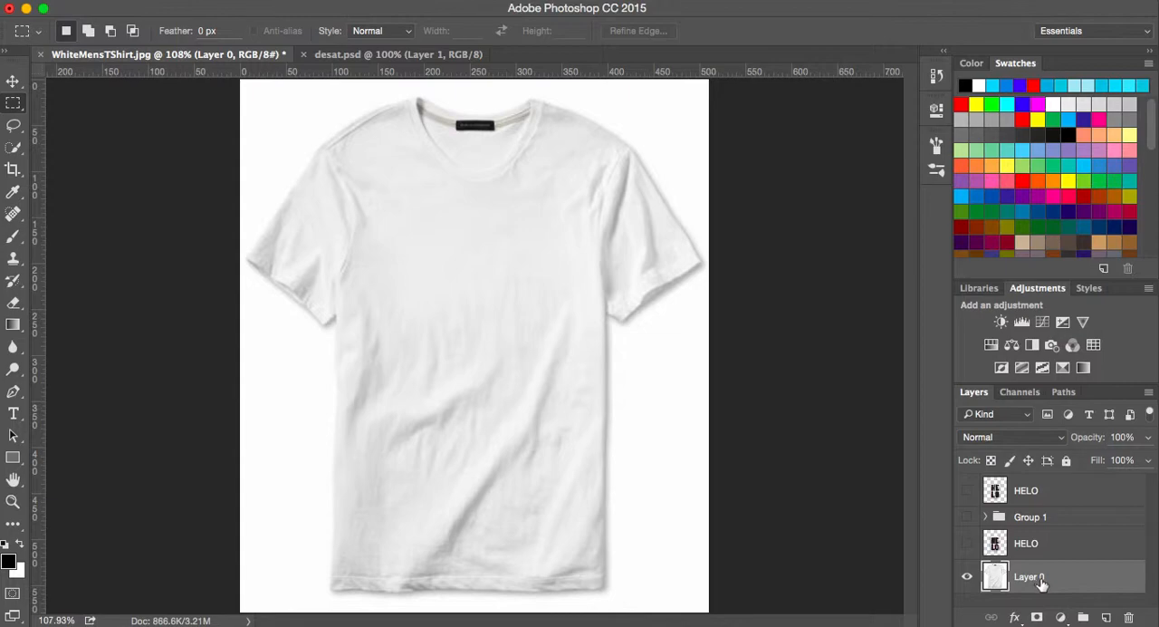
click(354, 55)
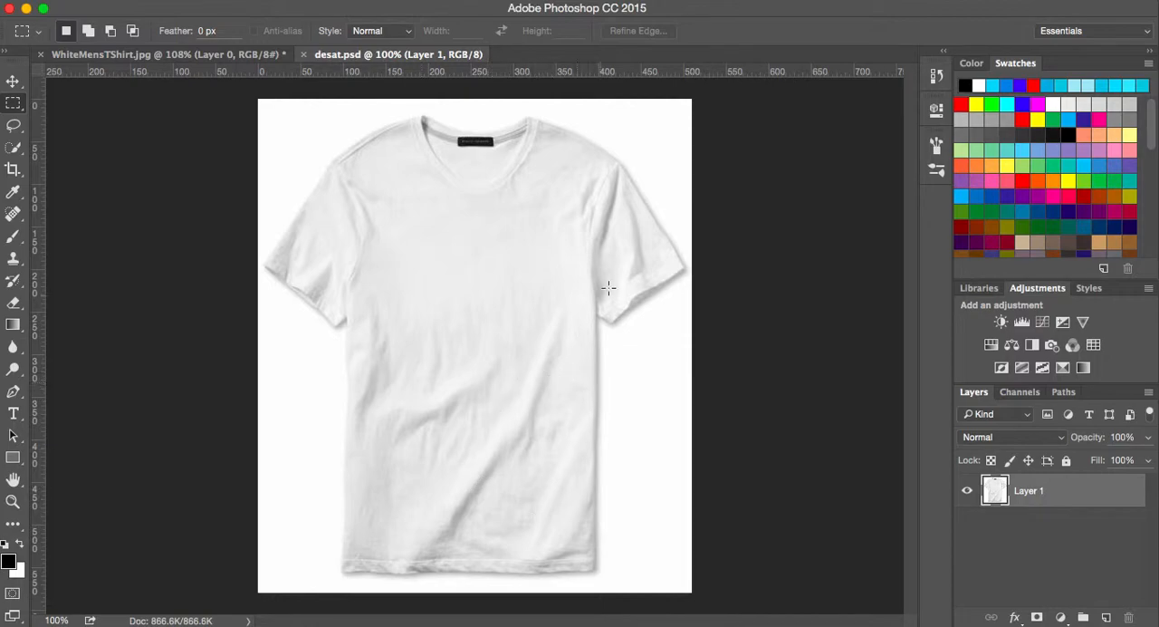
click(164, 56)
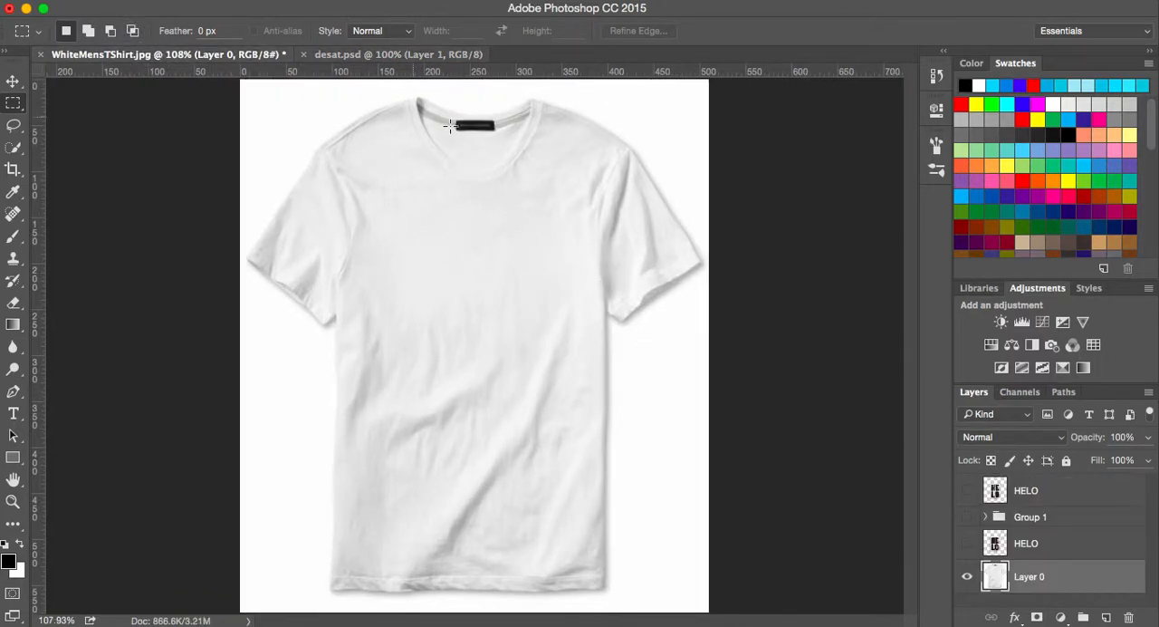
click(354, 55)
click(244, 51)
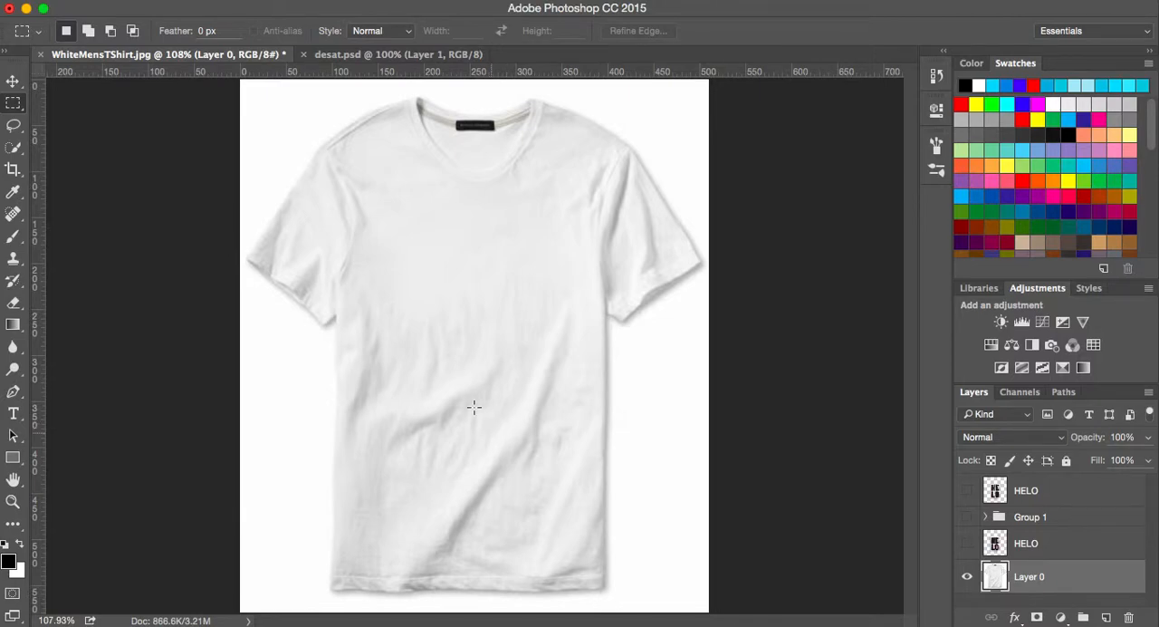
- In desat.psd, apply Hue/Saturation to Layer 1 with the saturation lowered to its minimum
click(330, 52)
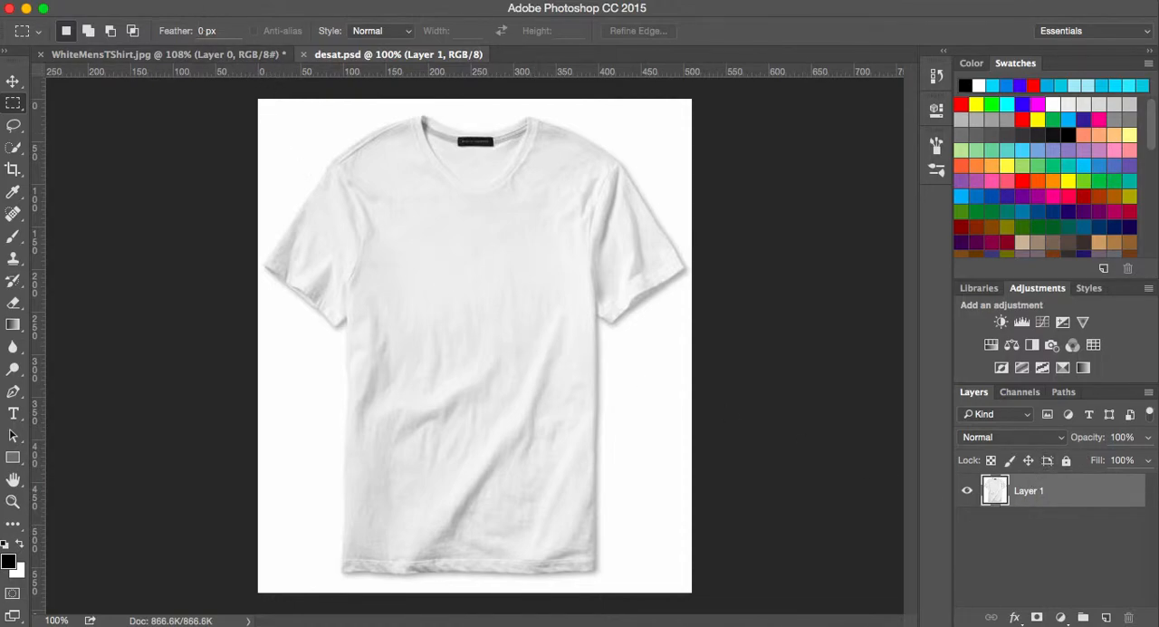
click(217, 0)
mouse_move(272, 34)
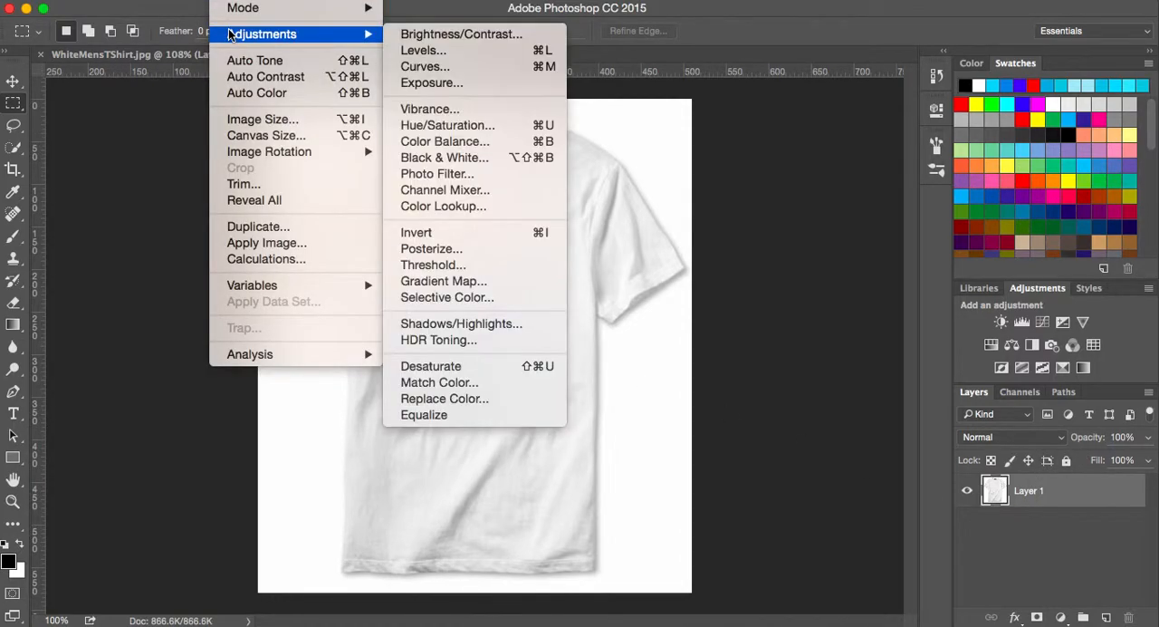
click(466, 127)
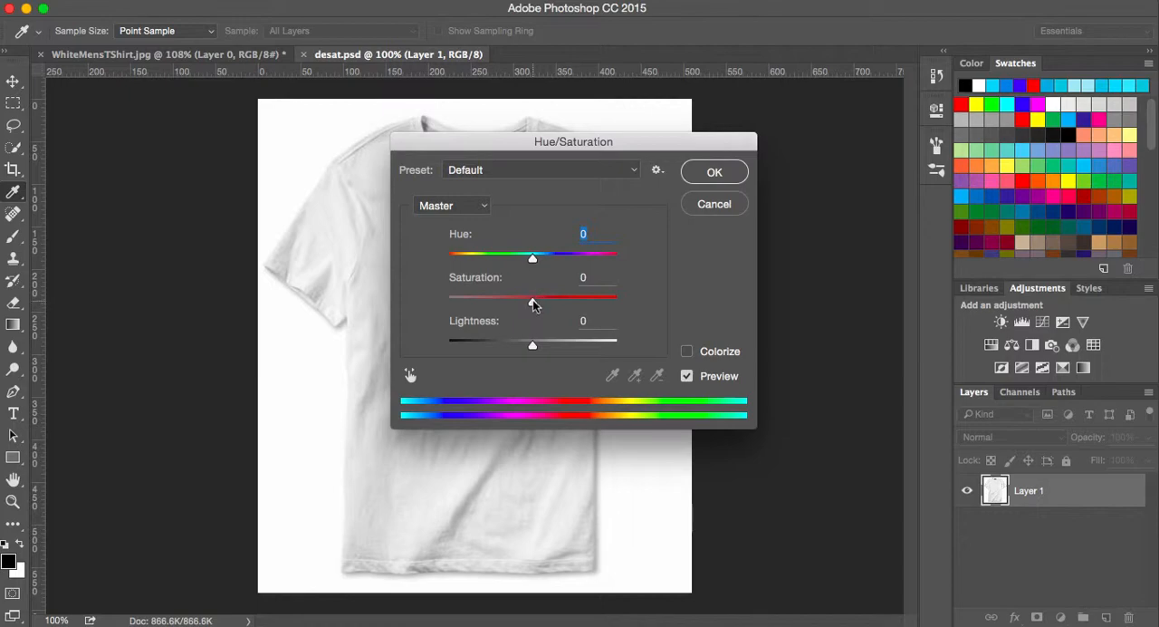
drag(533, 300, 438, 300)
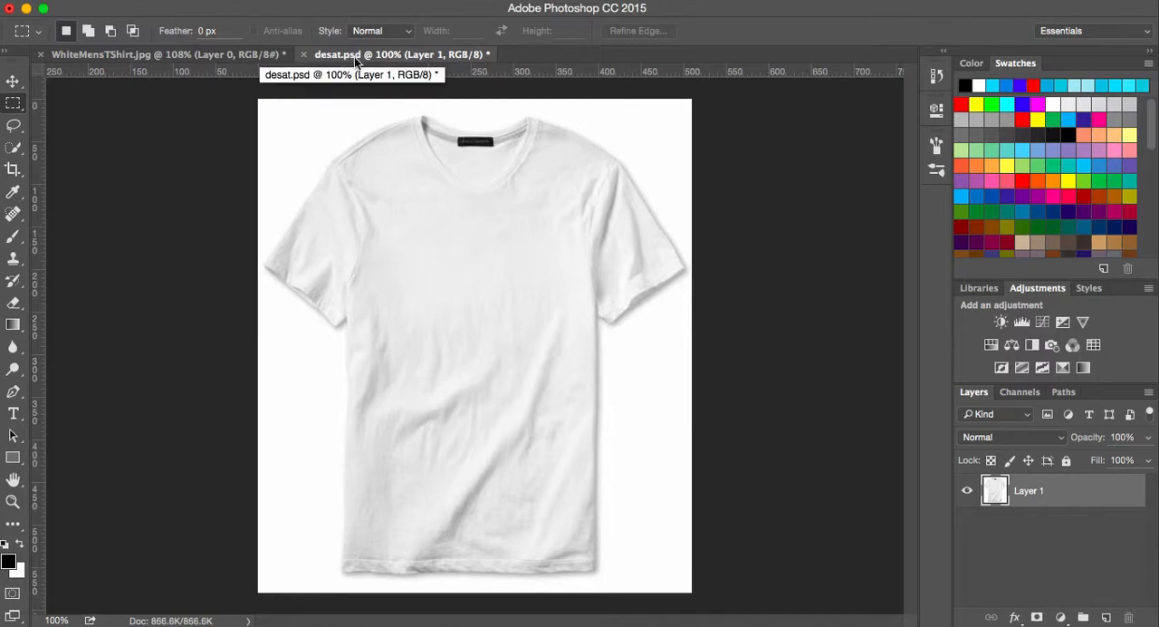
- Return to WhiteMensTShirt.jpg and make the topmost HELO layer visible over the shirt
click(214, 58)
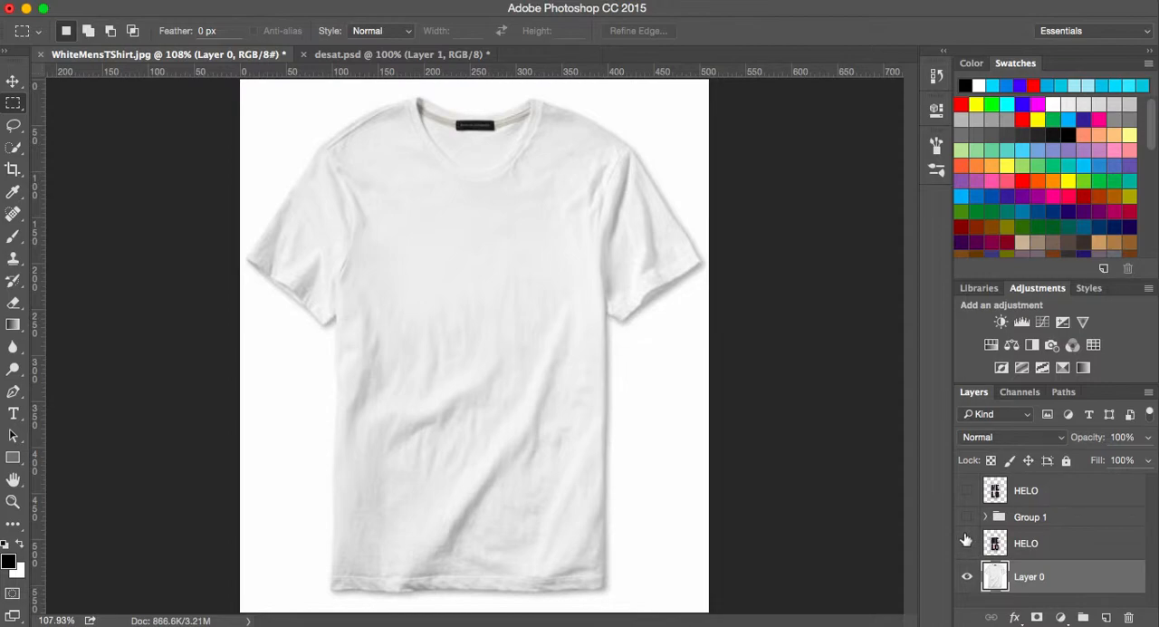
click(966, 490)
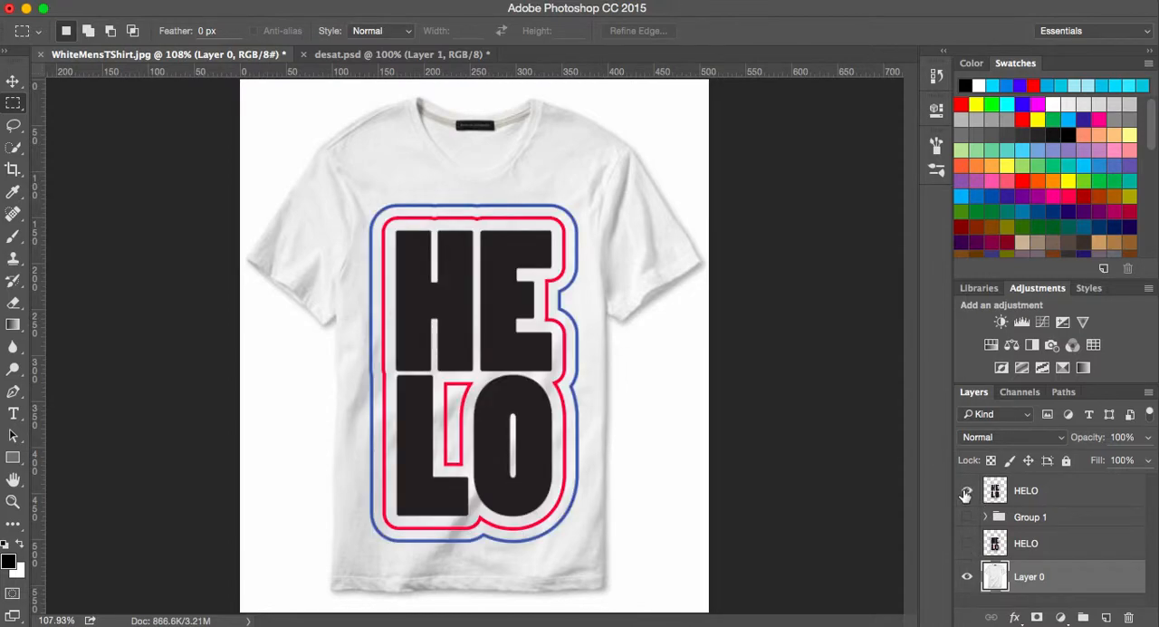
click(967, 491)
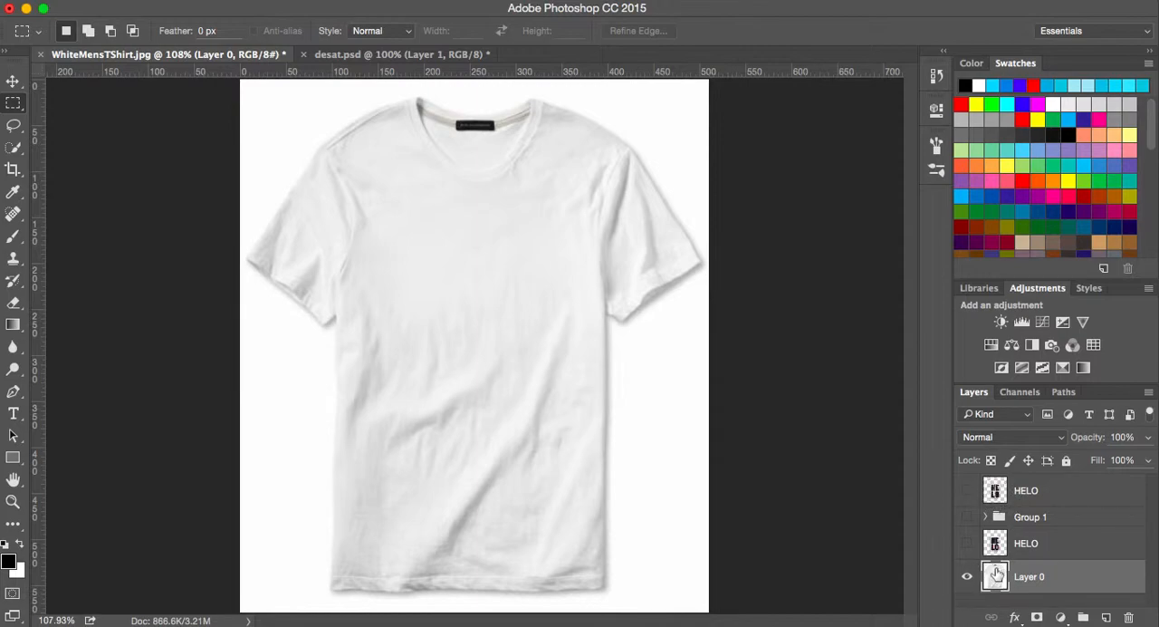
click(967, 492)
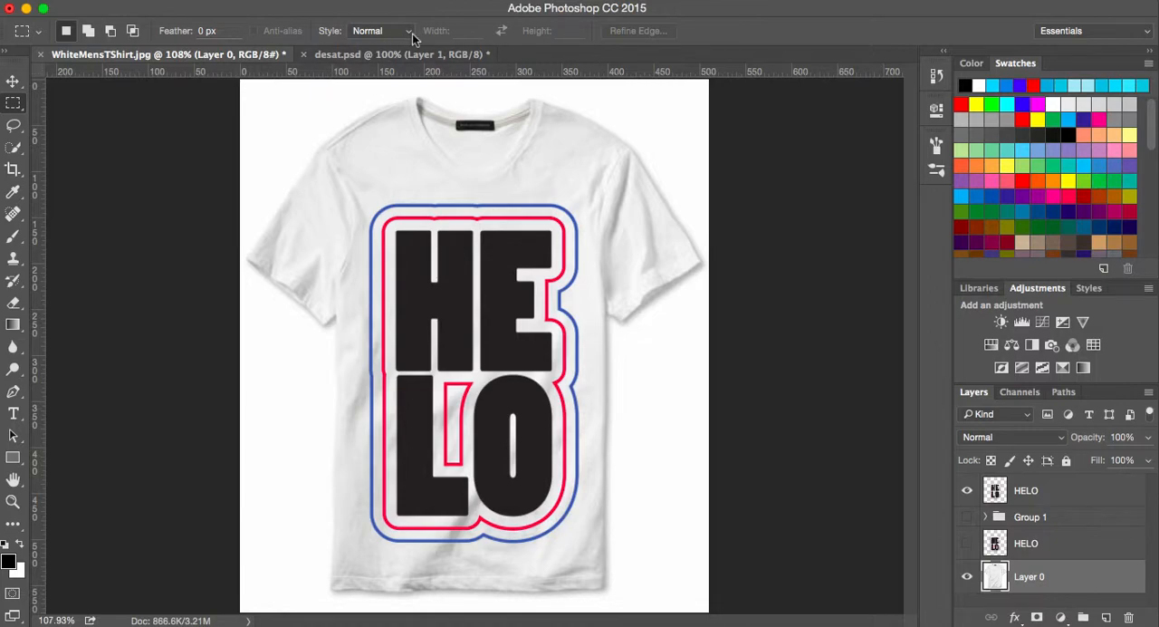
- Try the Displace filter on Layer 0 with both scales at 5 and desat.psd as the displacement map, and undo it
click(428, 1)
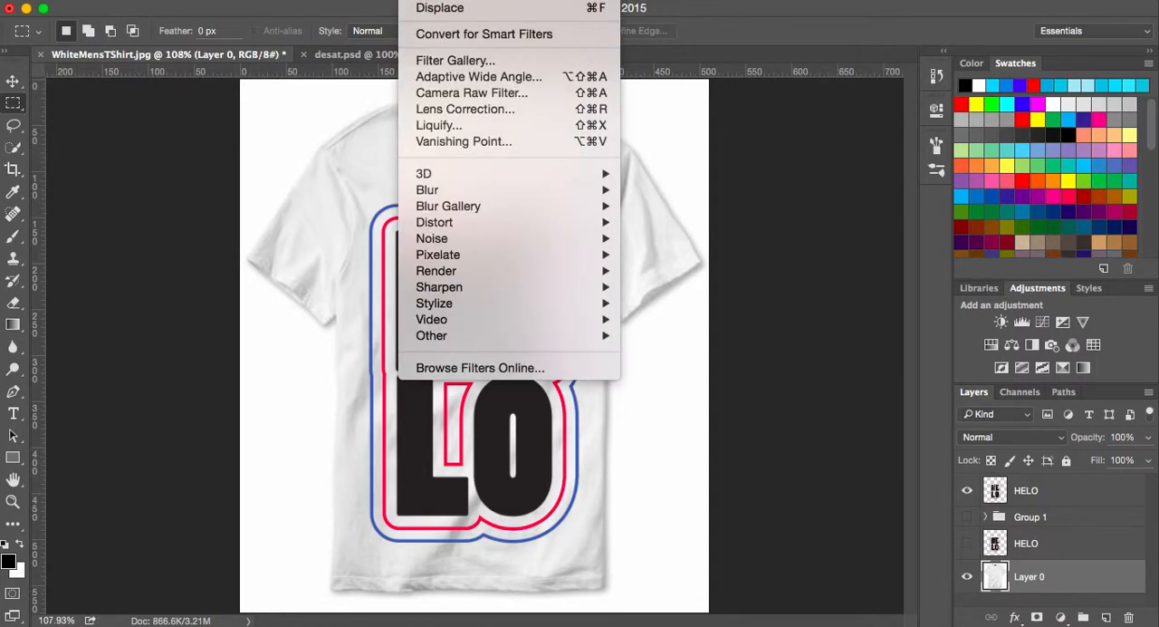
mouse_move(472, 222)
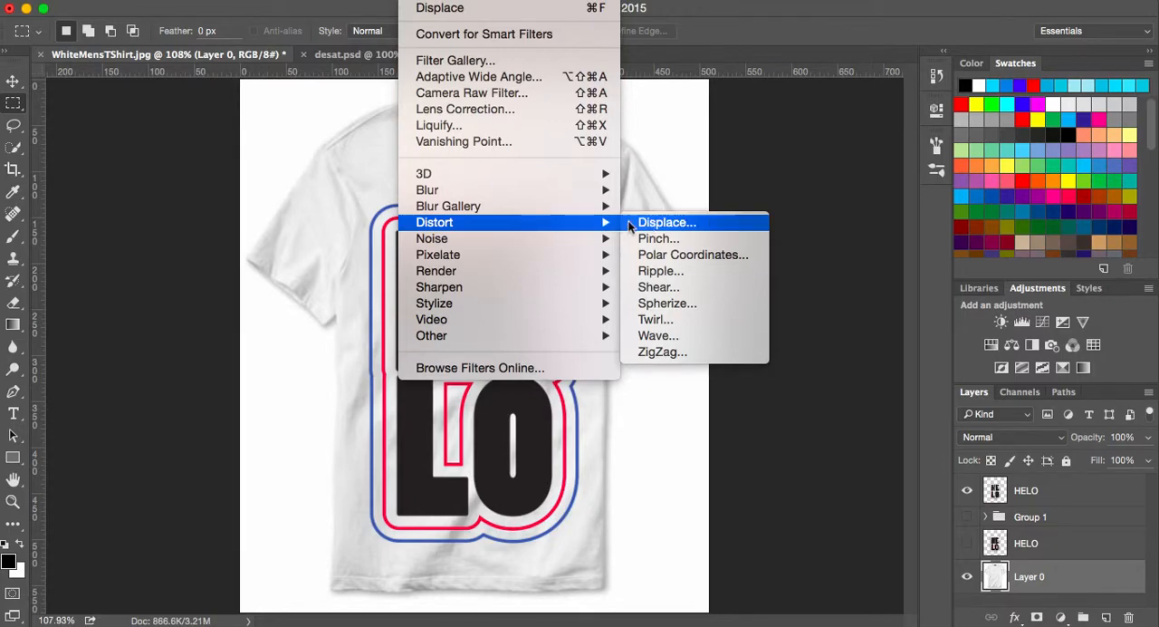
click(648, 223)
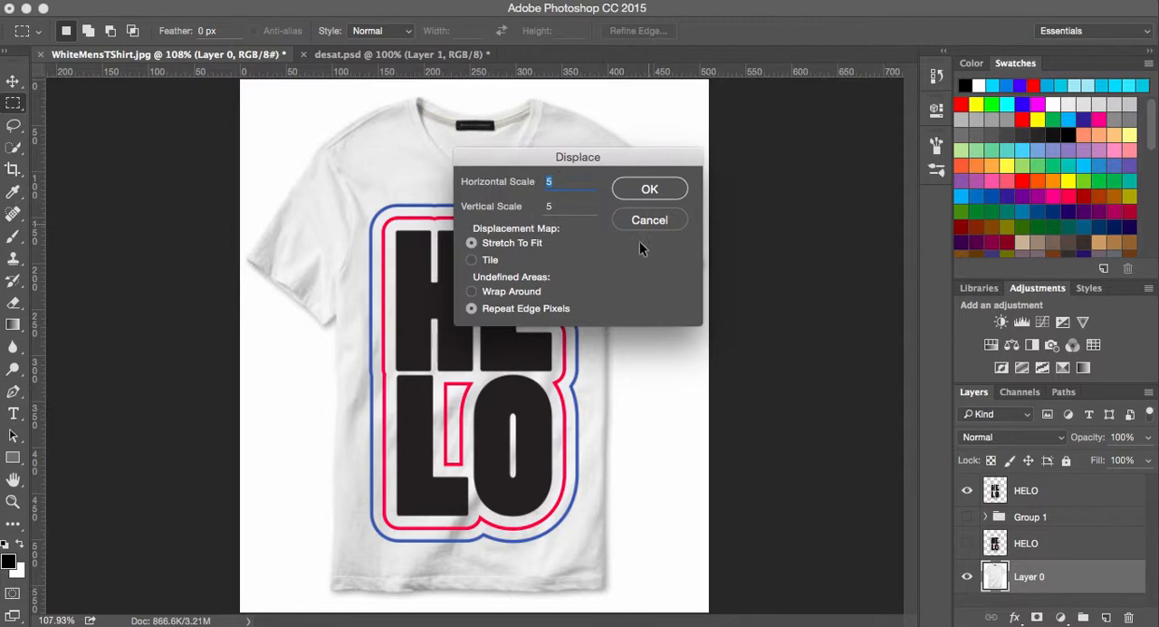
click(651, 190)
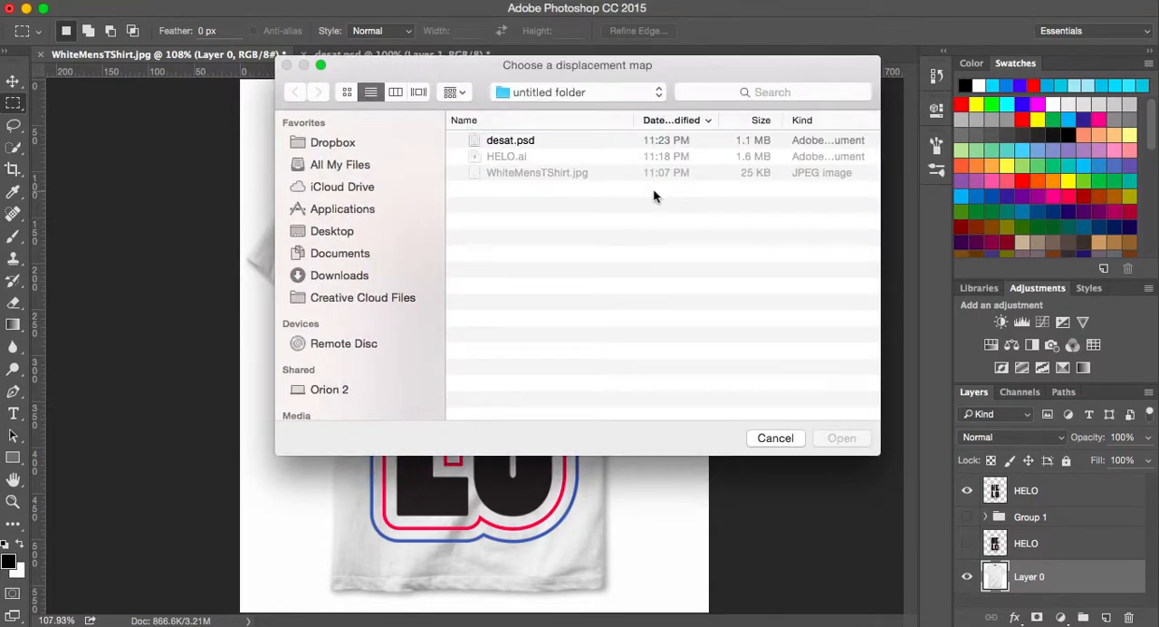
click(517, 137)
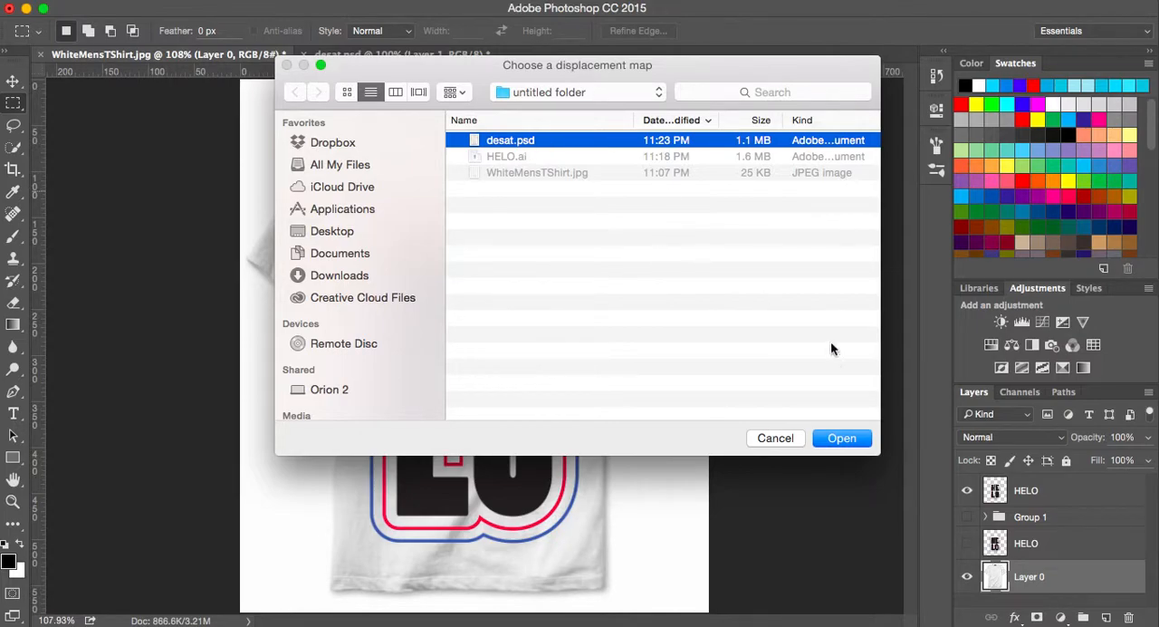
click(841, 438)
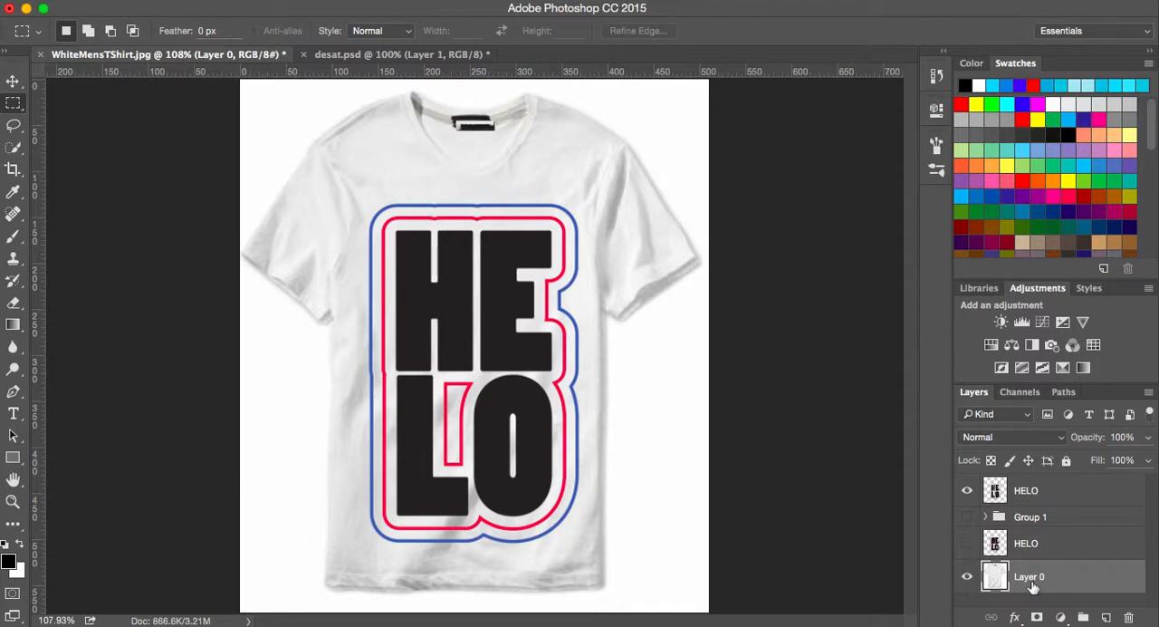
key(super+z)
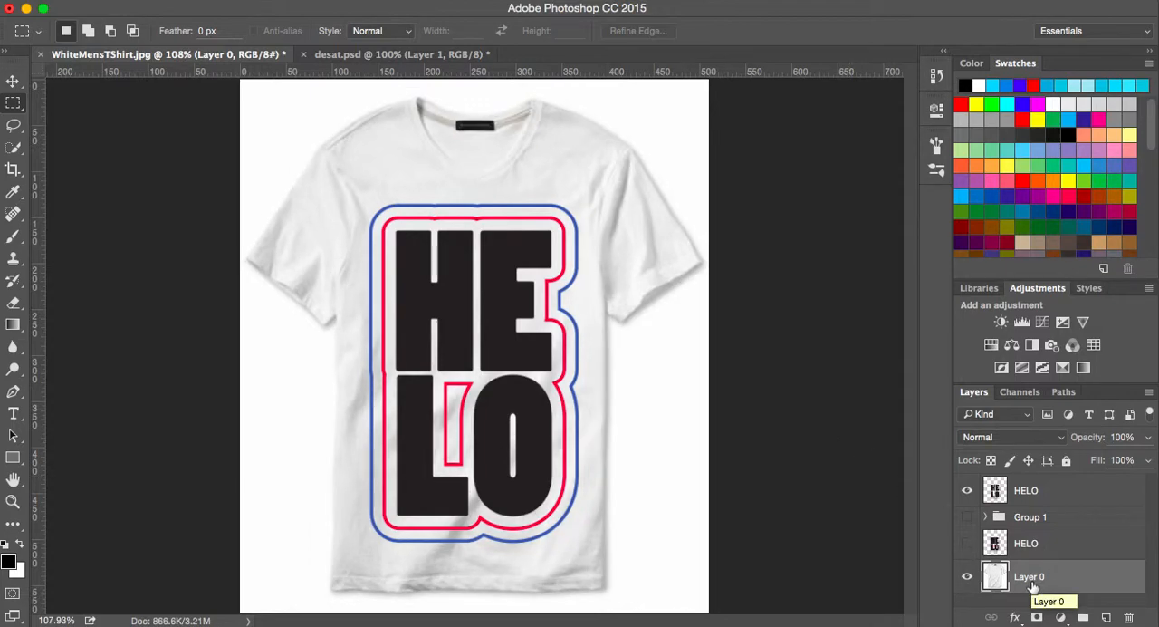
- Apply the Displace filter to the topmost HELO layer, using desat.psd as the displacement map
click(1041, 495)
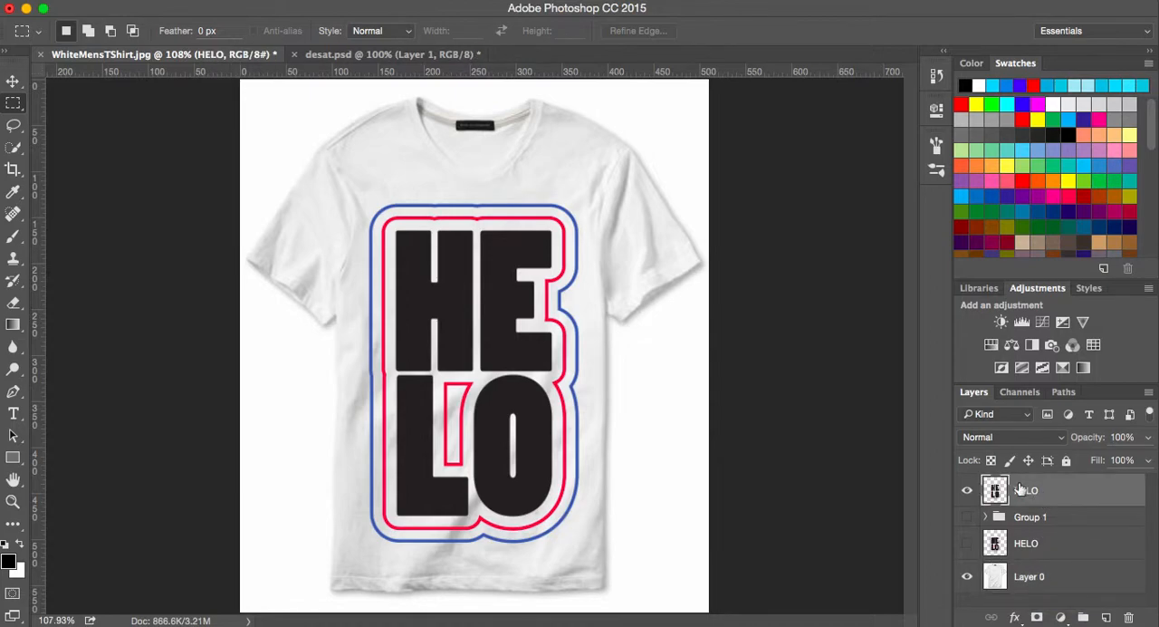
click(369, 2)
mouse_move(419, 2)
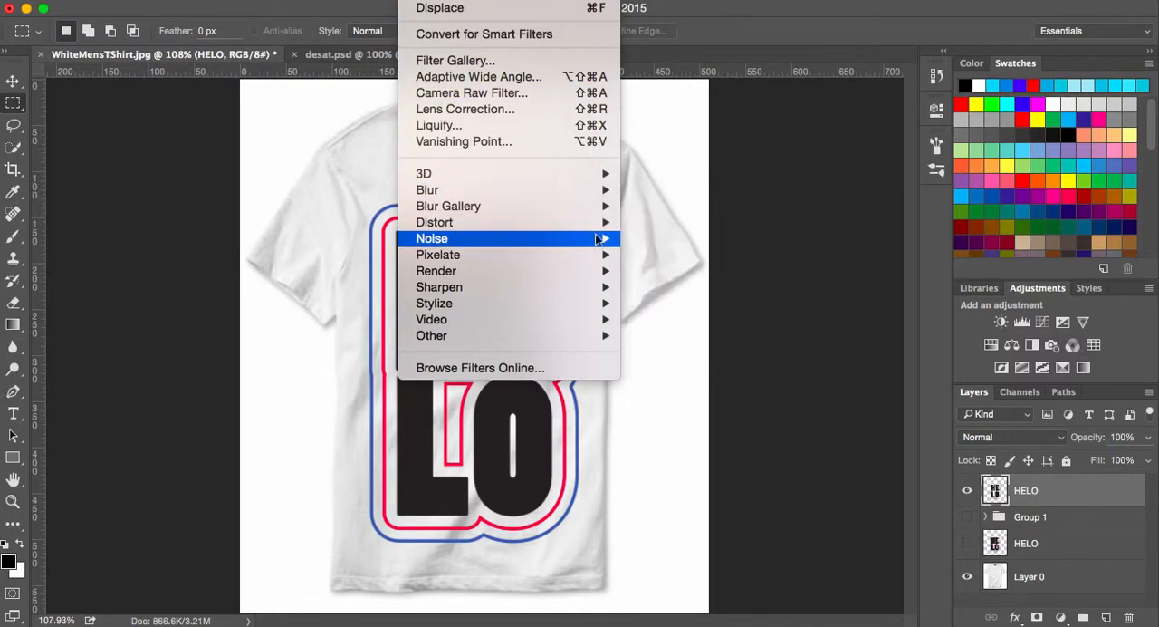
click(645, 223)
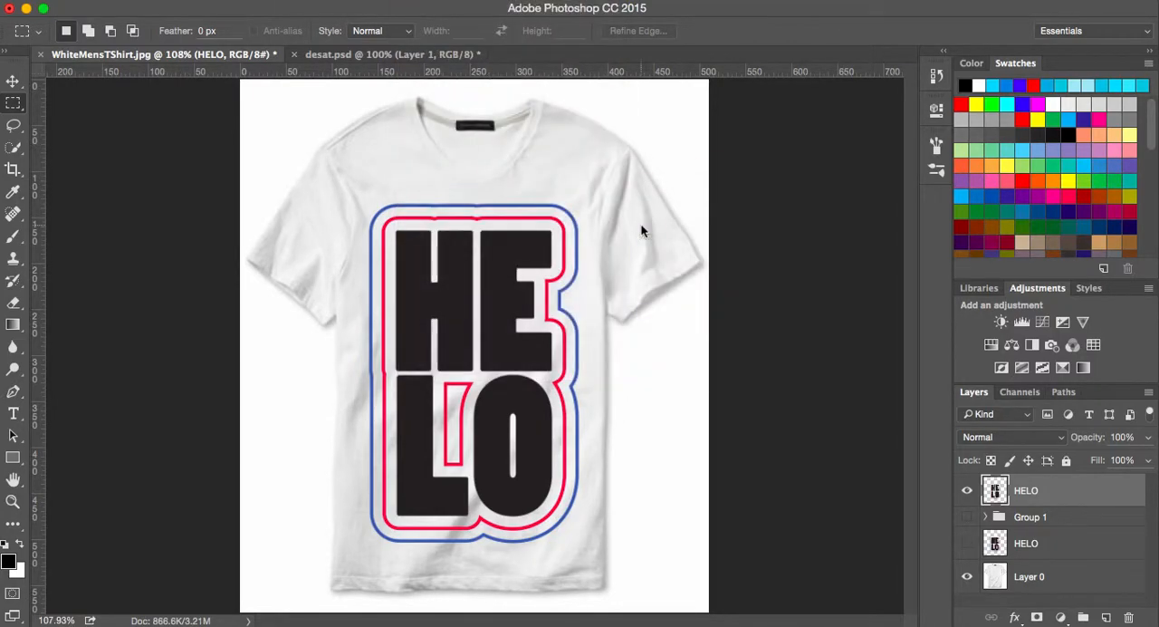
click(647, 190)
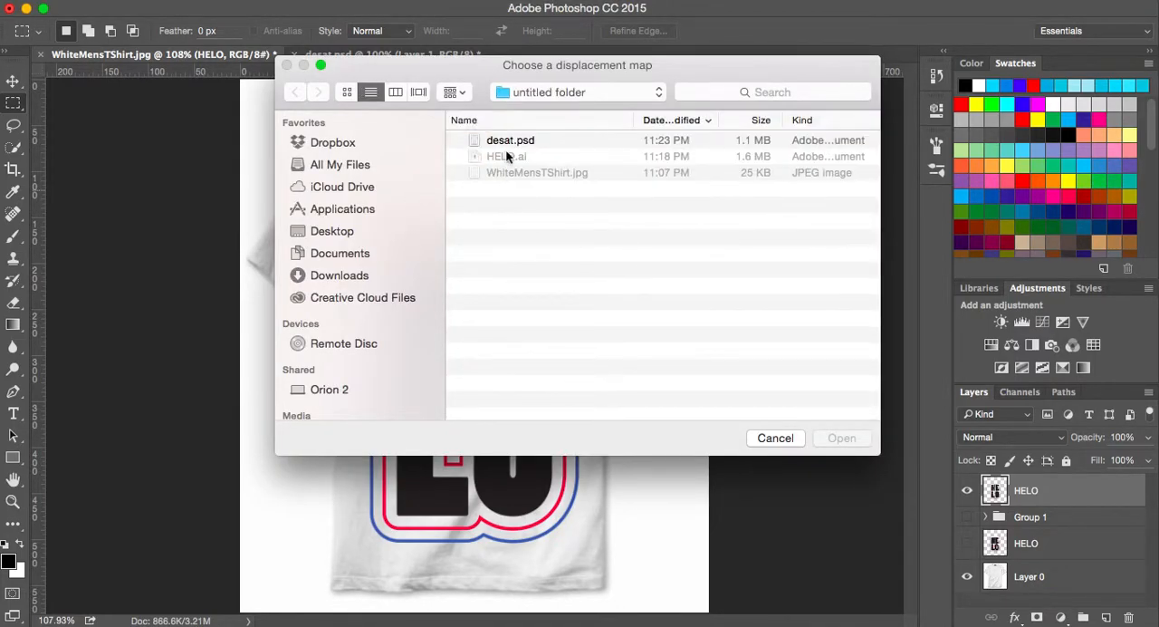
click(507, 151)
click(842, 438)
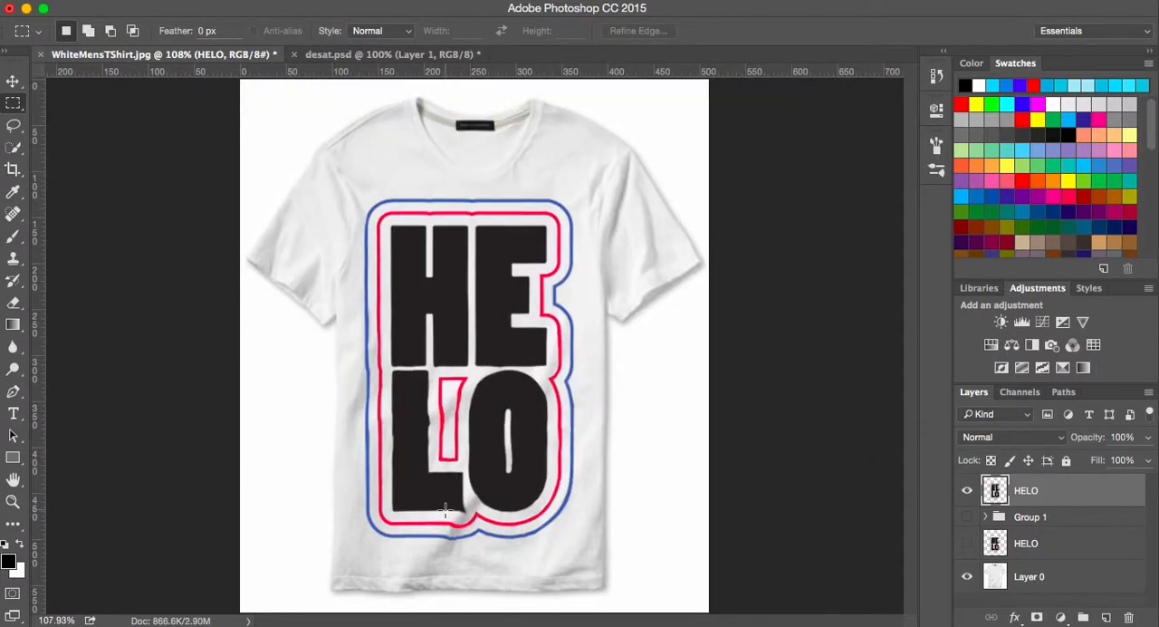
- Examine the displaced lettering and outlines up close to judge how they follow the shirt's folds
key(z)
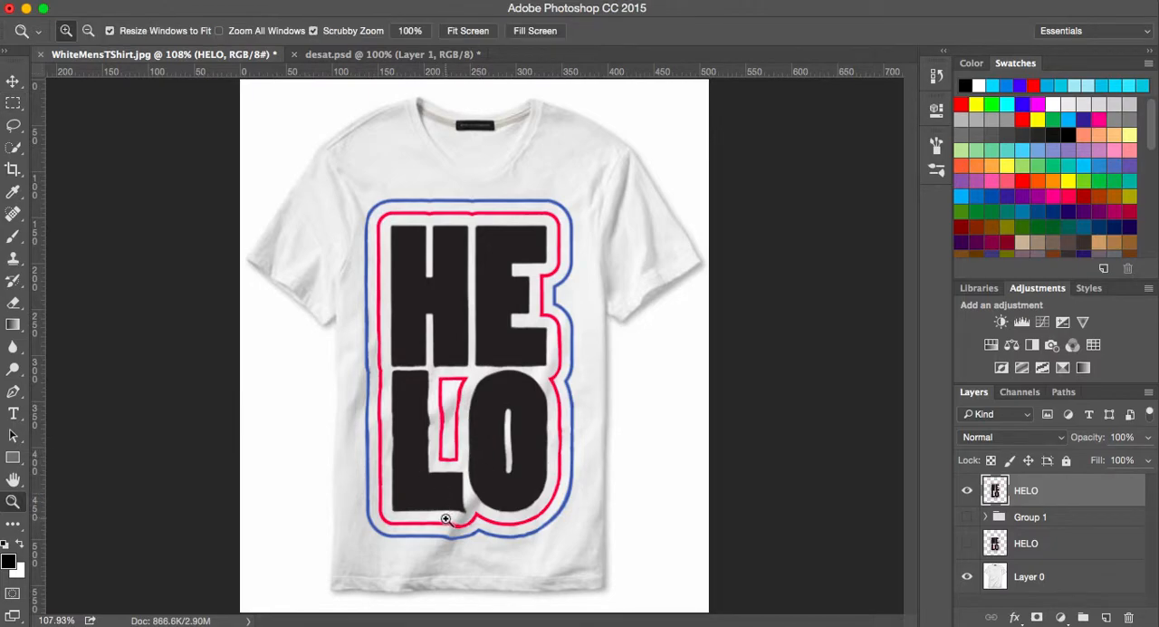
click(457, 532)
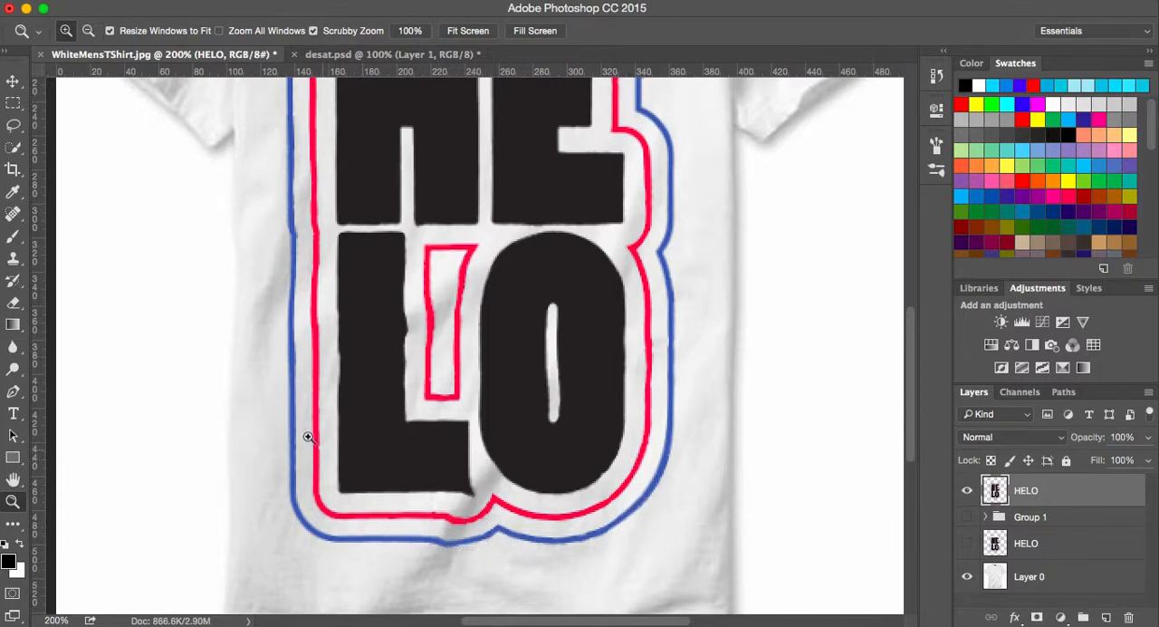
scroll(409, 315, up, 5)
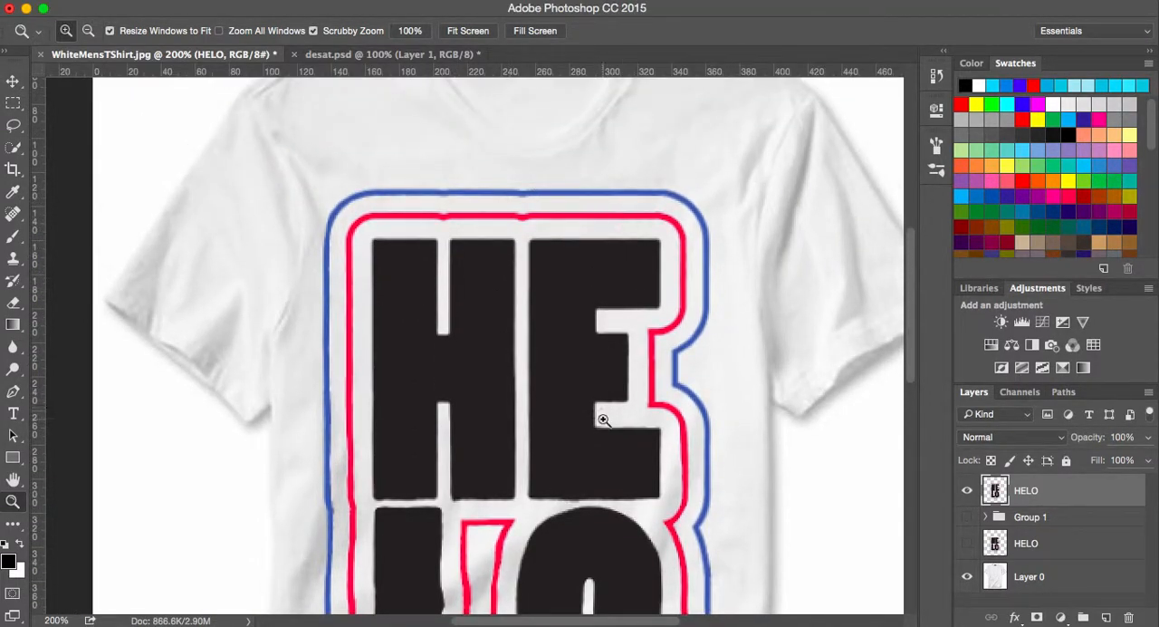
scroll(539, 568, down, 1)
scroll(539, 568, down, 5)
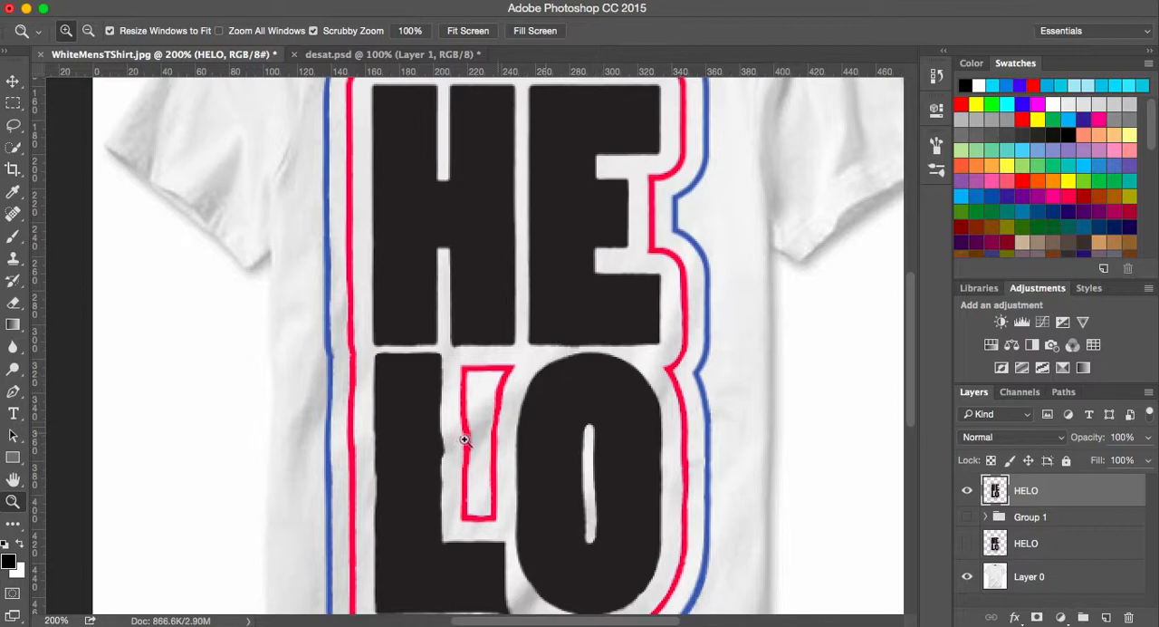
scroll(615, 442, down, 7)
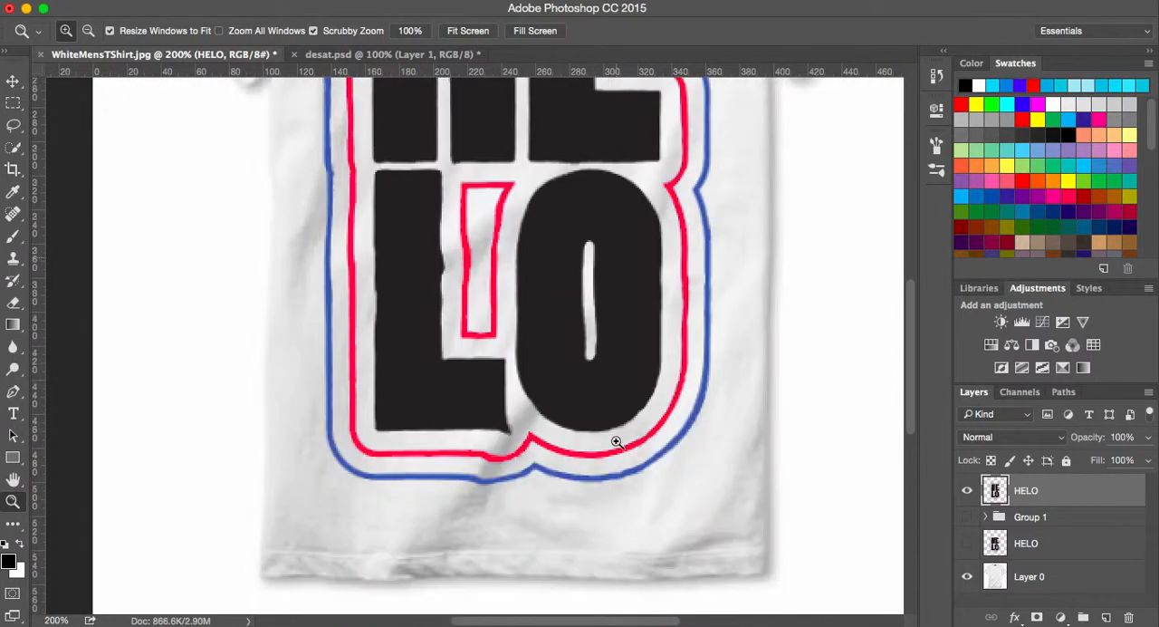
scroll(616, 441, up, 10)
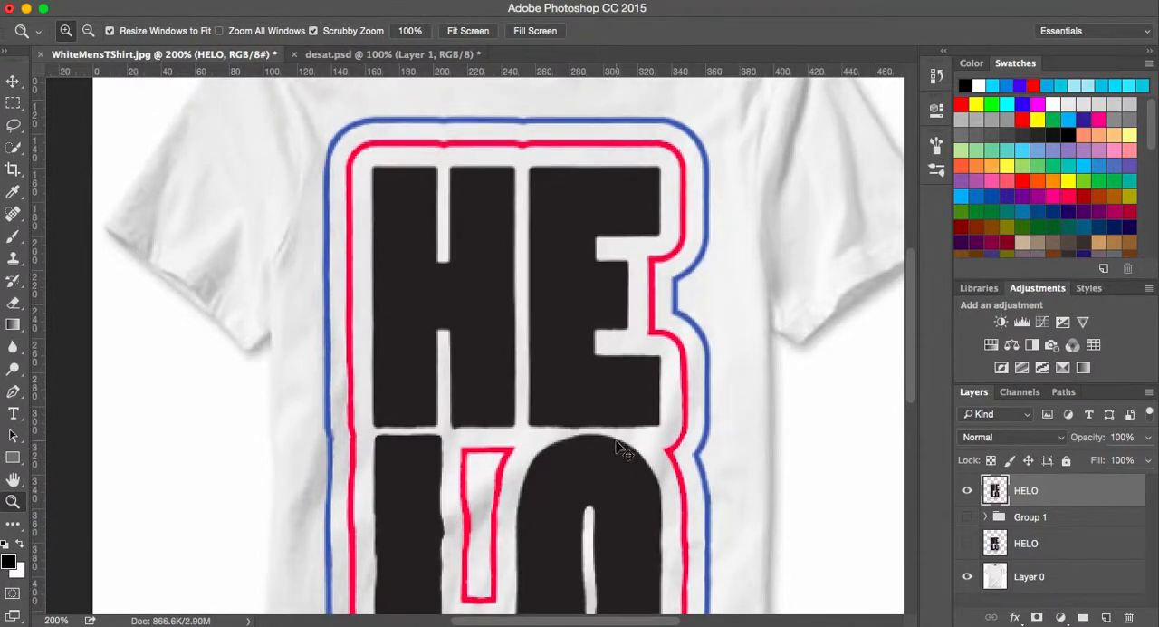
key(super+0)
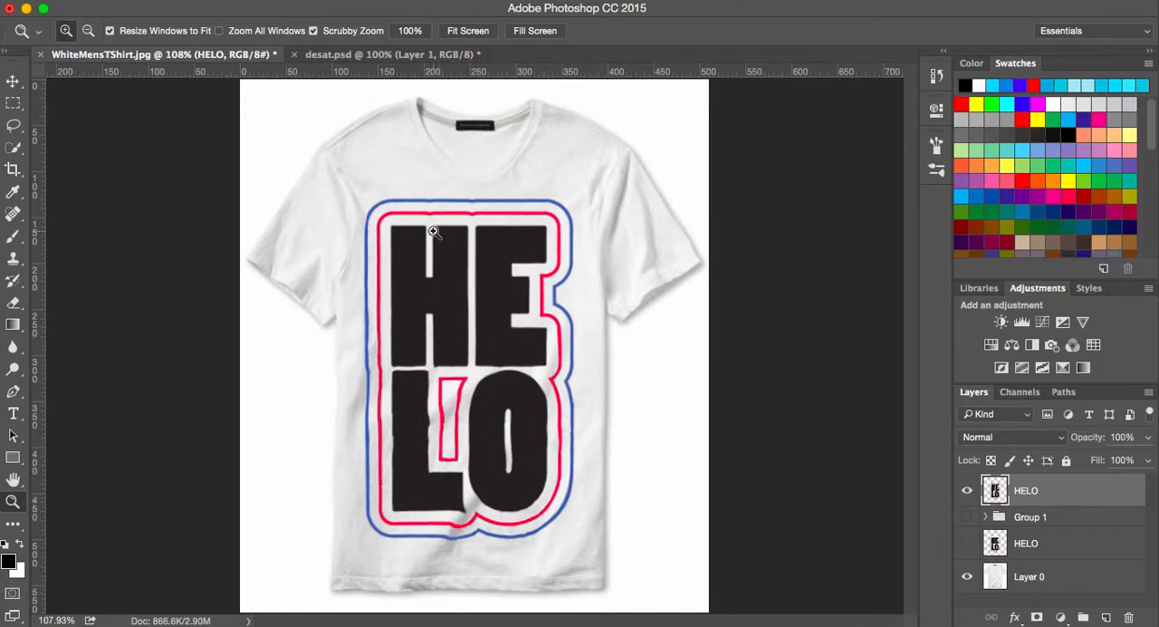
- Set the topmost HELO layer's blend mode to Multiply
click(1061, 438)
click(1062, 438)
click(1063, 437)
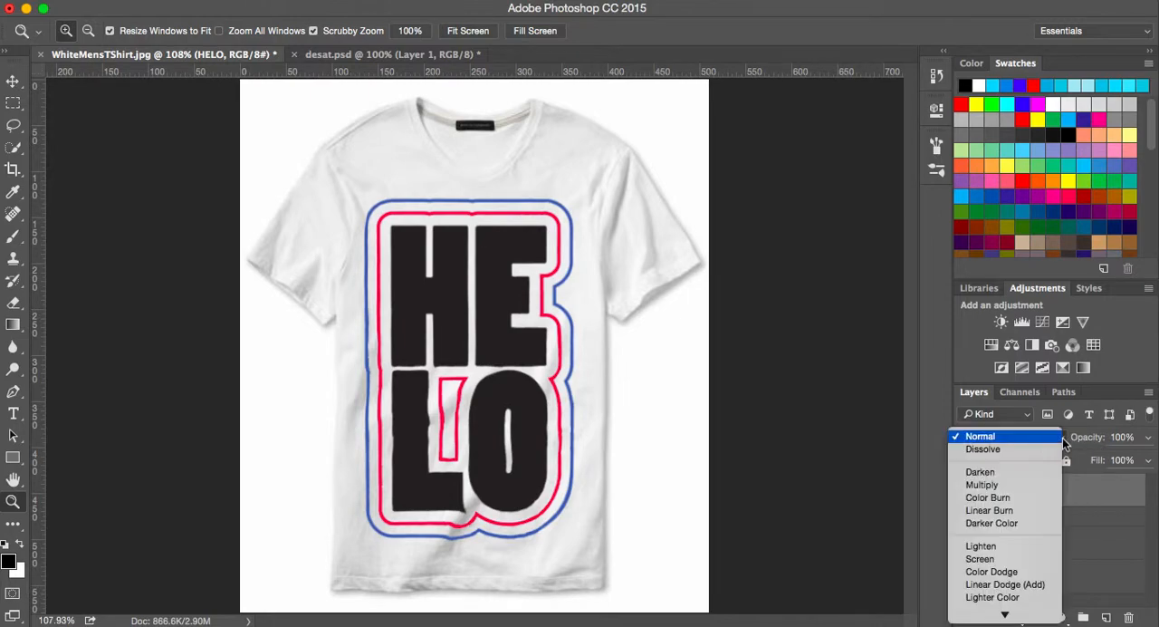
click(1028, 485)
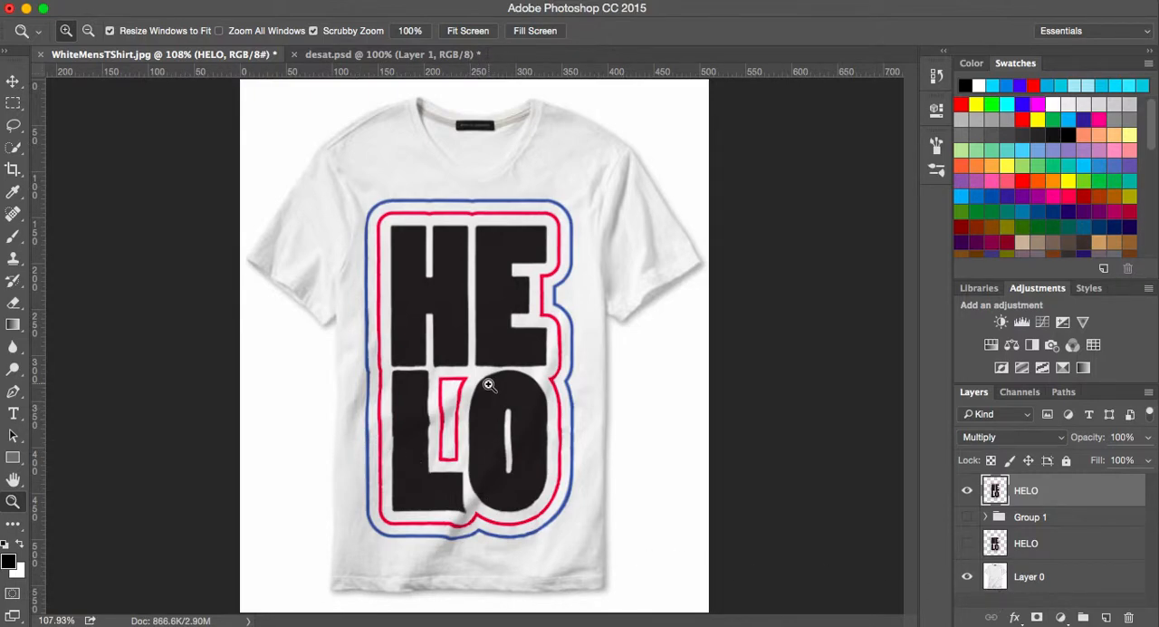
- Check up close how the folds show through the lettering, and lower the topmost HELO layer's opacity to 96%
click(497, 495)
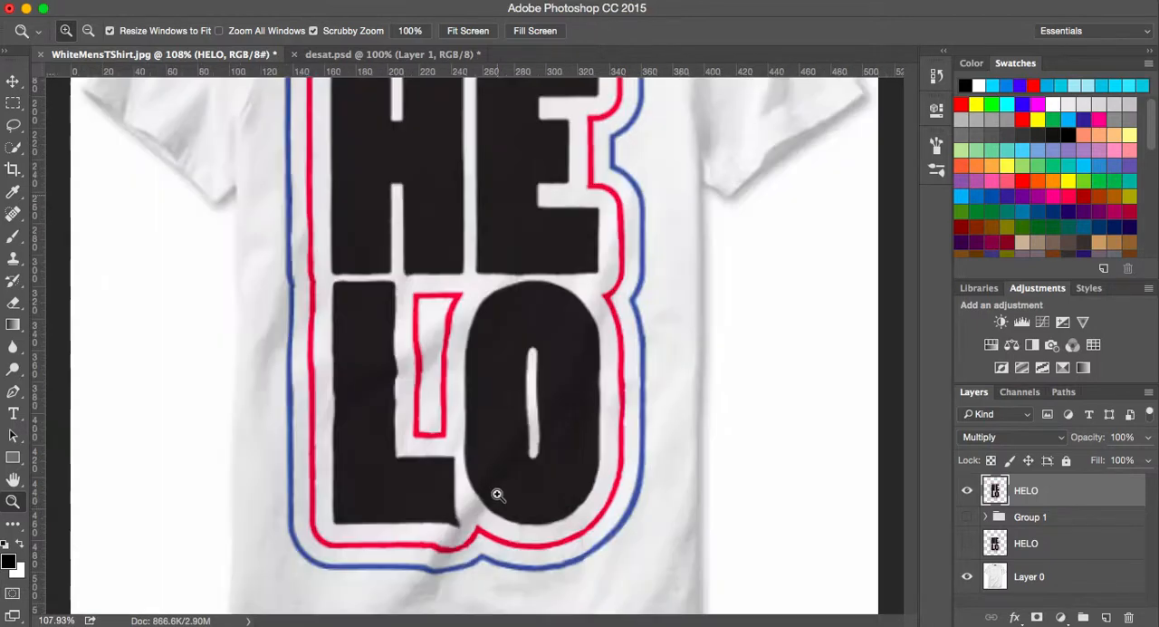
click(496, 492)
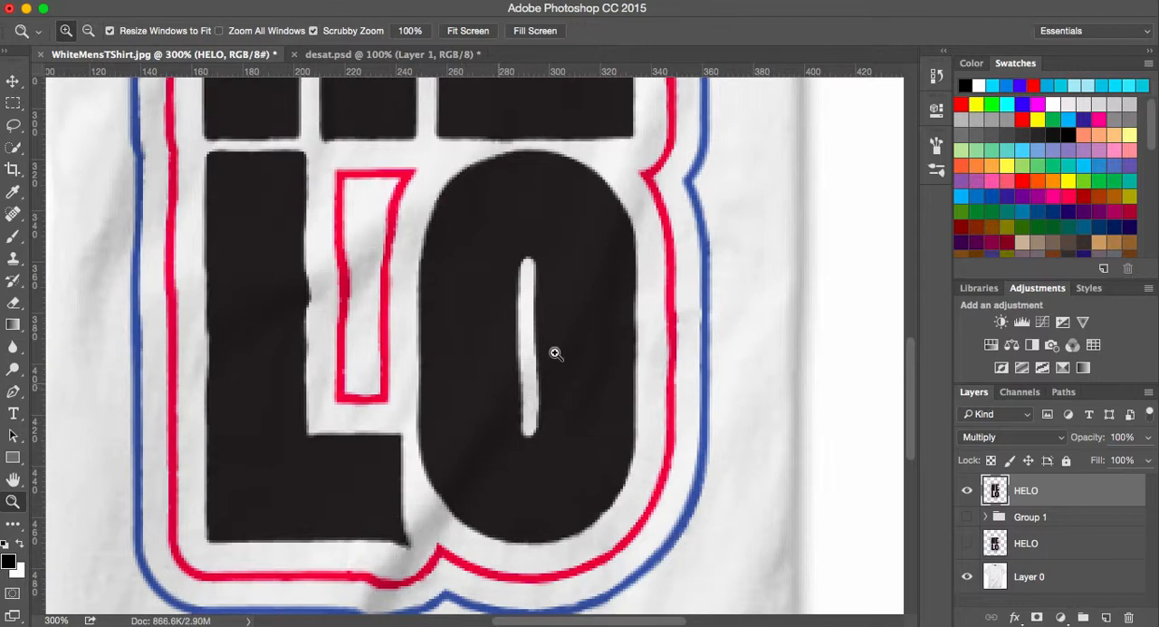
scroll(505, 333, up, 5)
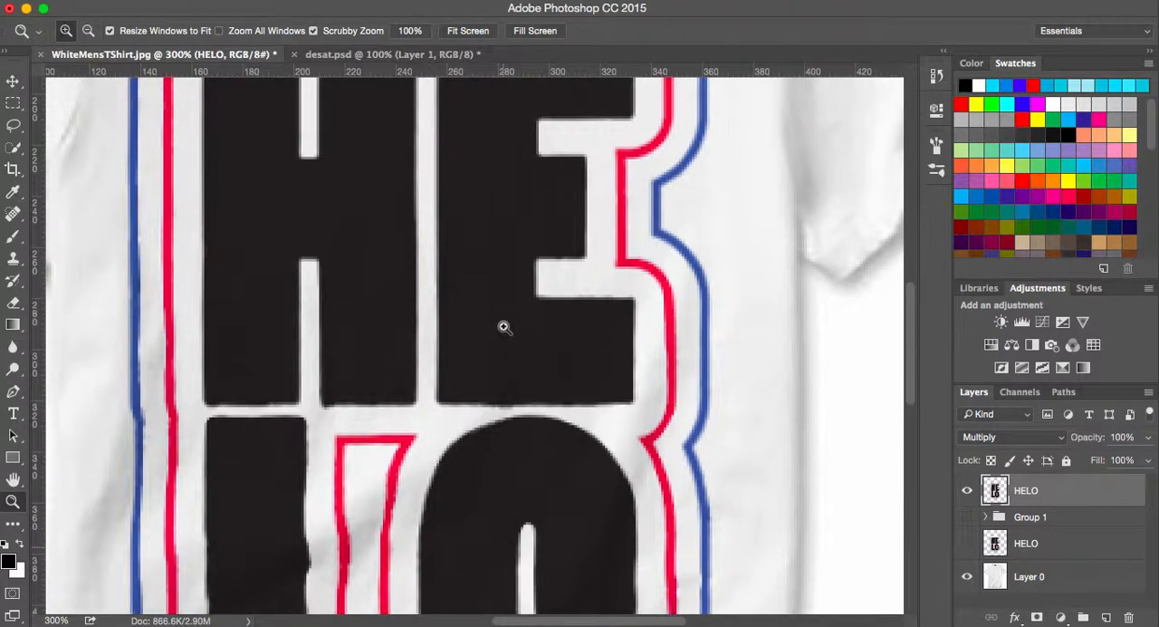
scroll(505, 327, up, 4)
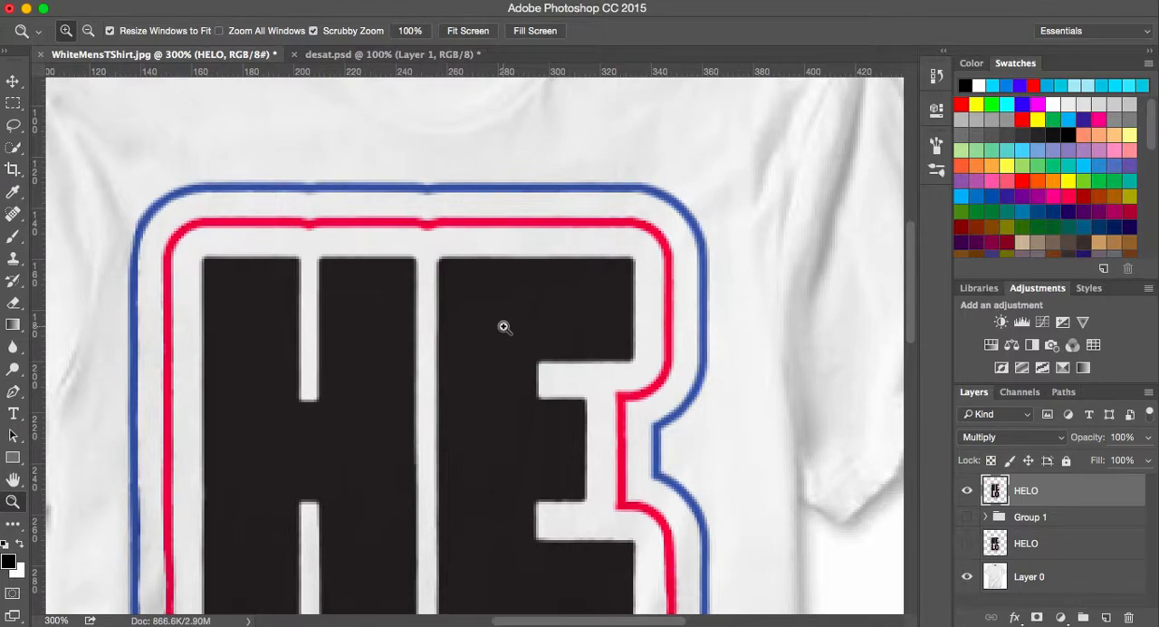
scroll(504, 327, down, 9)
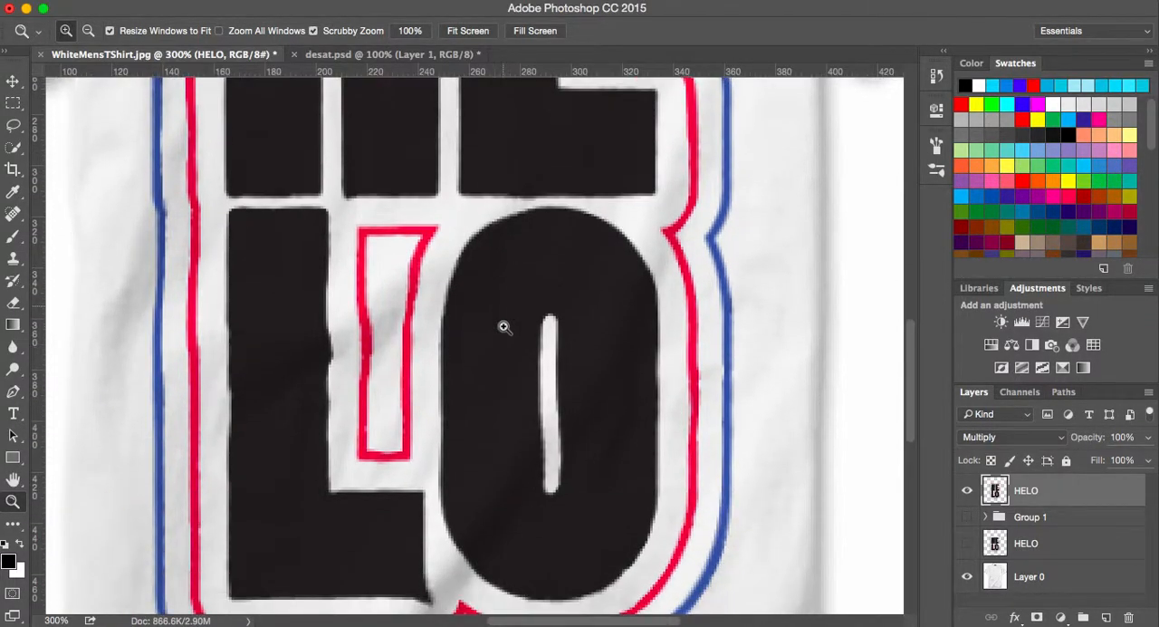
scroll(504, 327, down, 2)
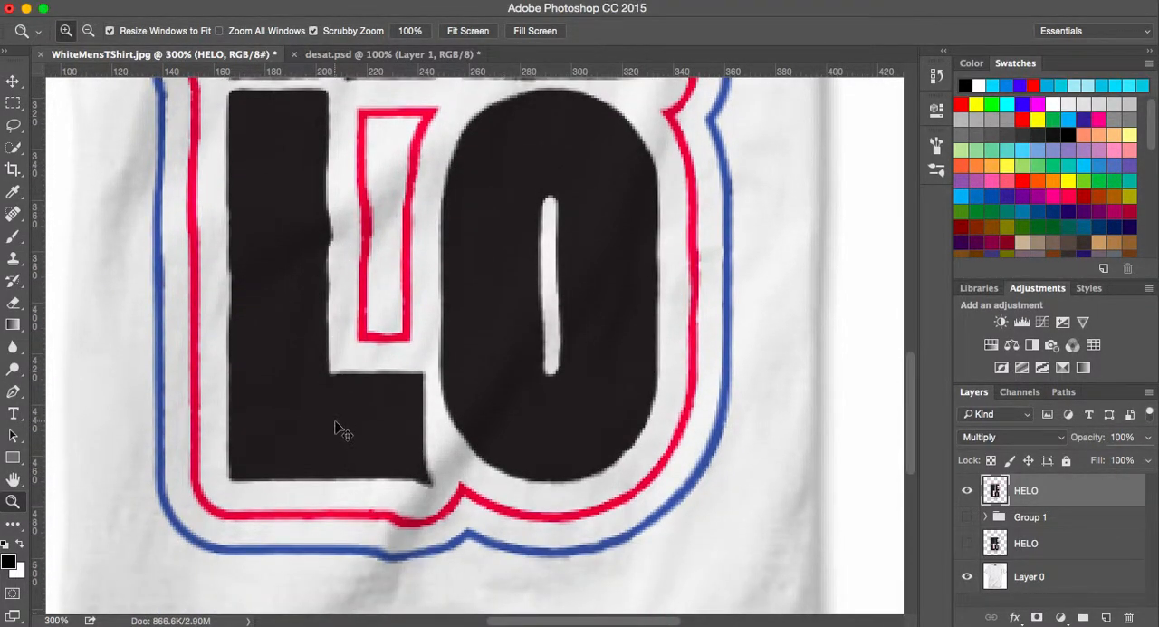
key(super+0)
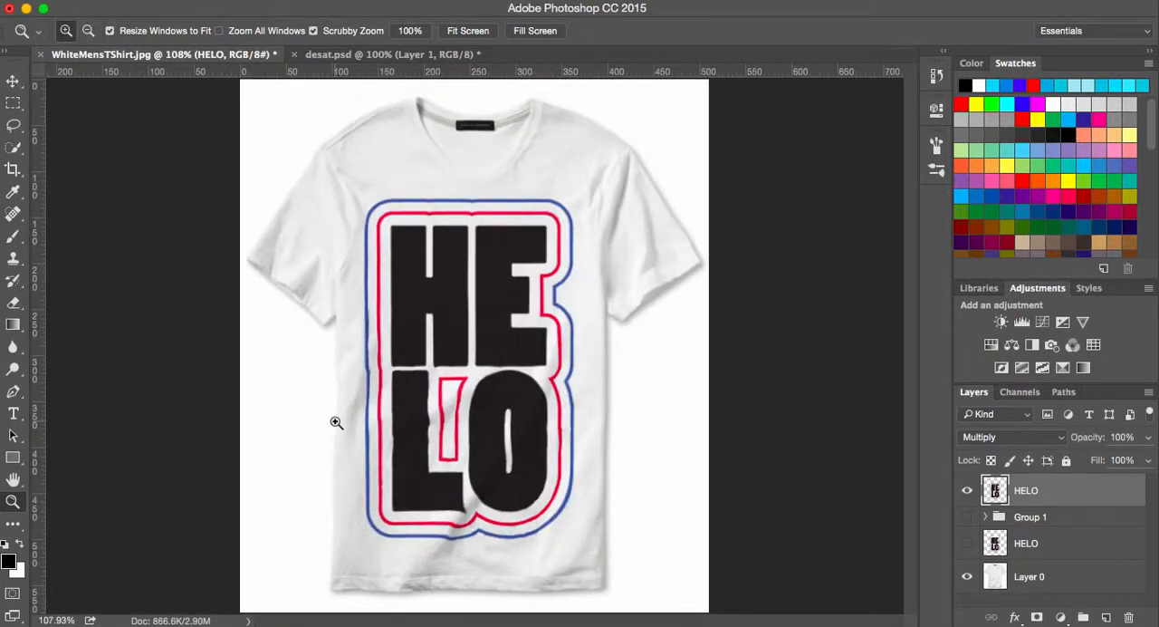
click(1091, 442)
drag(1093, 443, 1093, 444)
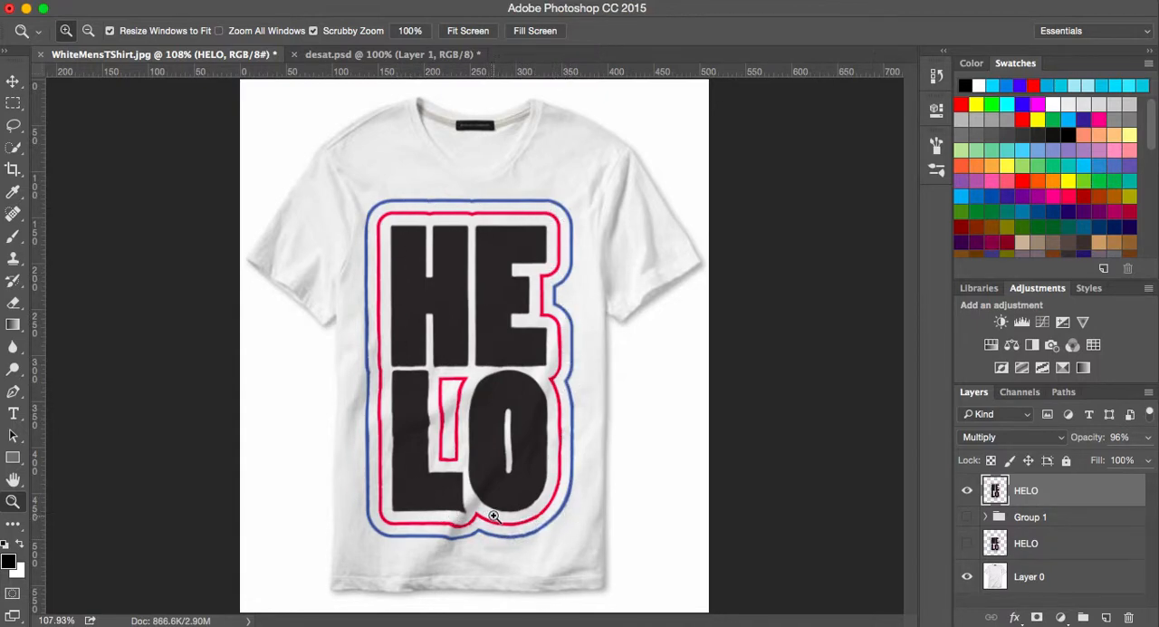
click(422, 0)
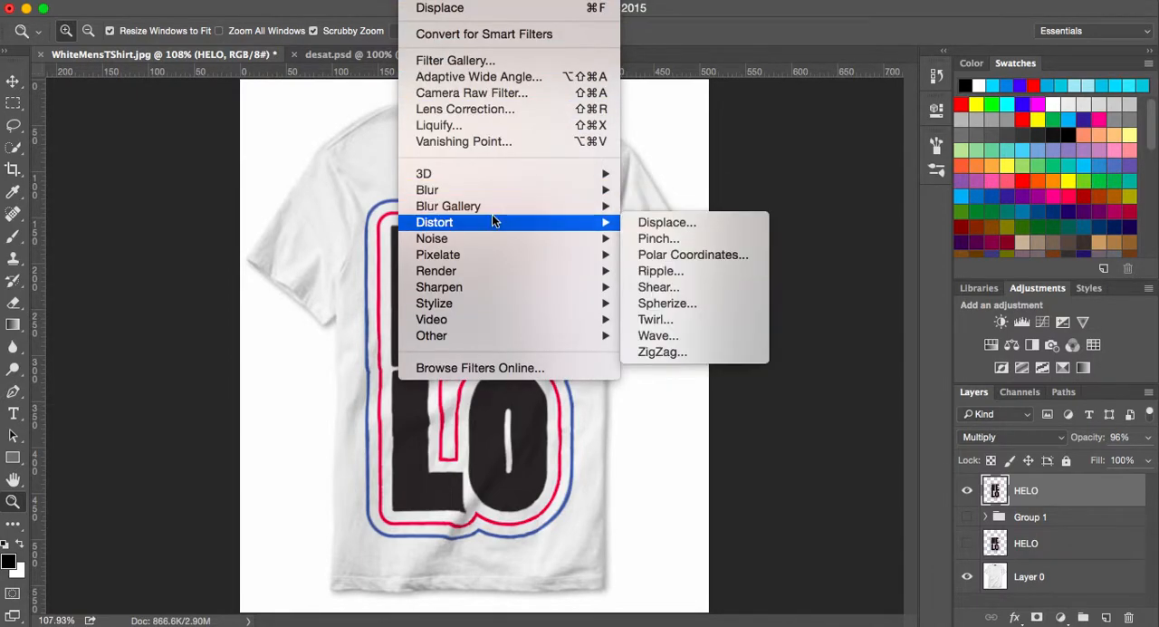
mouse_move(616, 227)
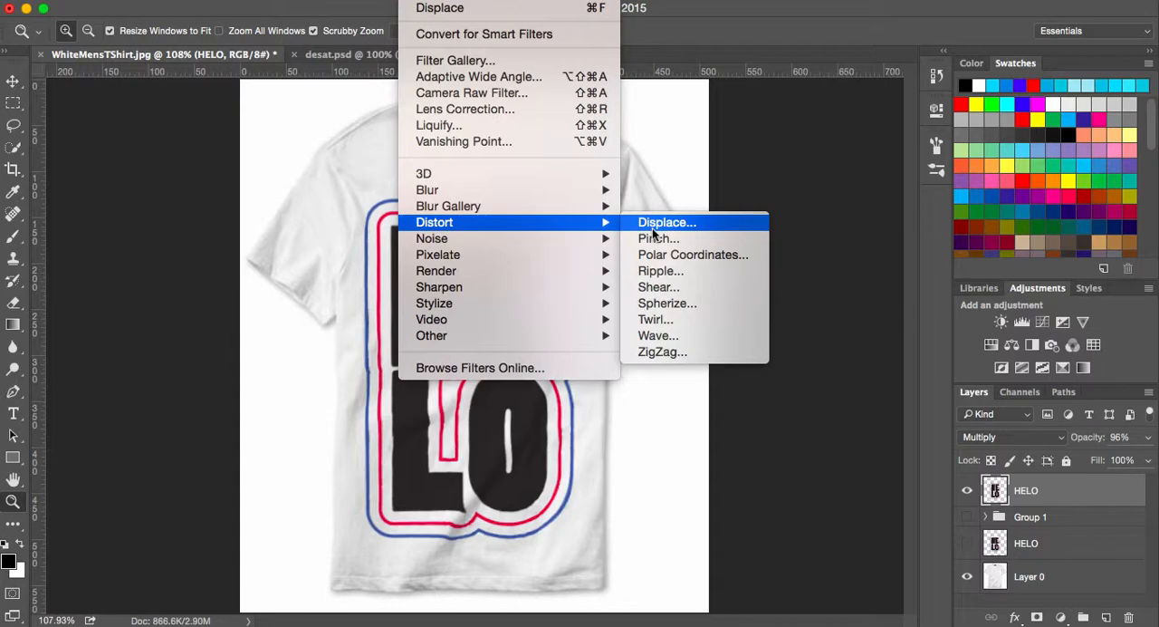
click(652, 482)
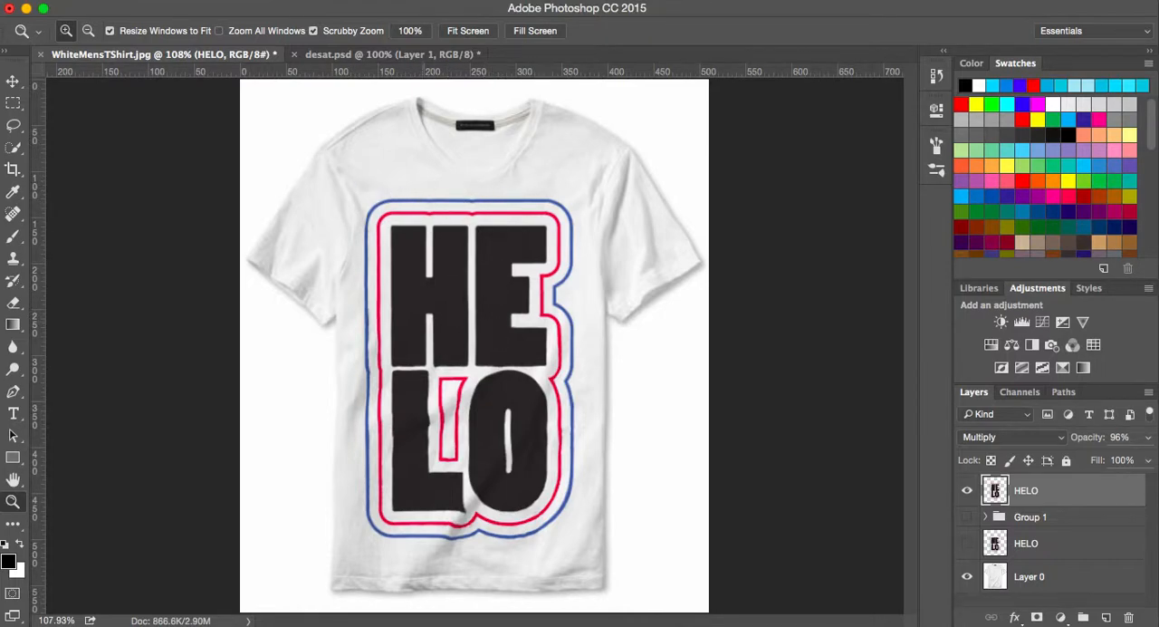
- Try a Hue/Saturation adjustment with Saturation at -100 on the shirt in desat.psd, discard it, and return to WhiteMensTShirt.jpg
click(372, 56)
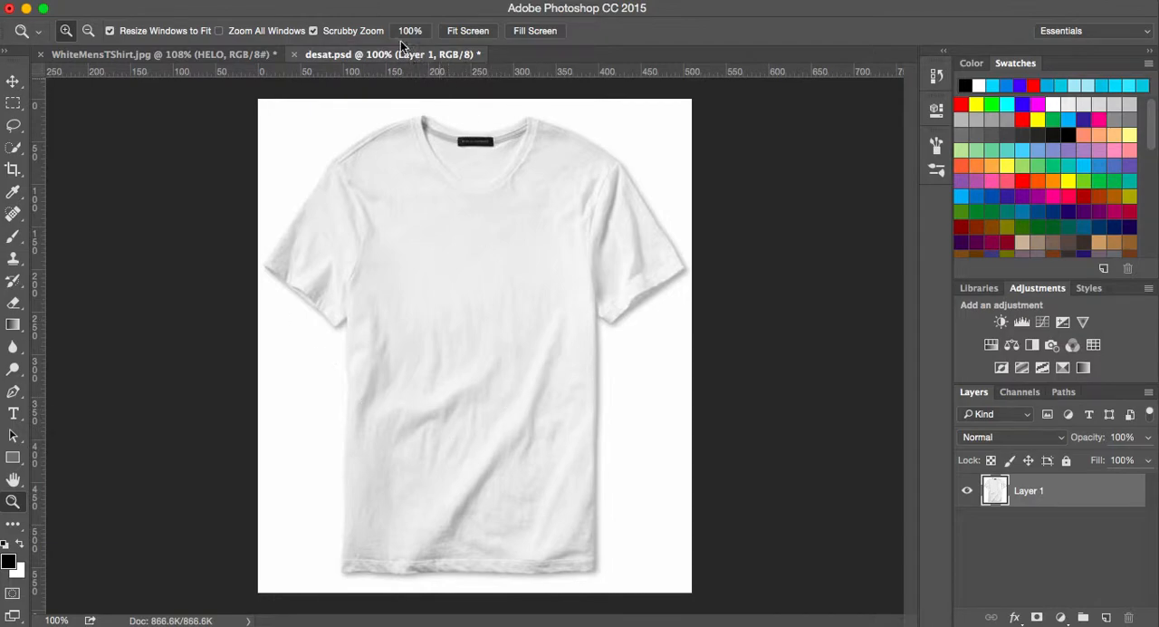
click(232, 0)
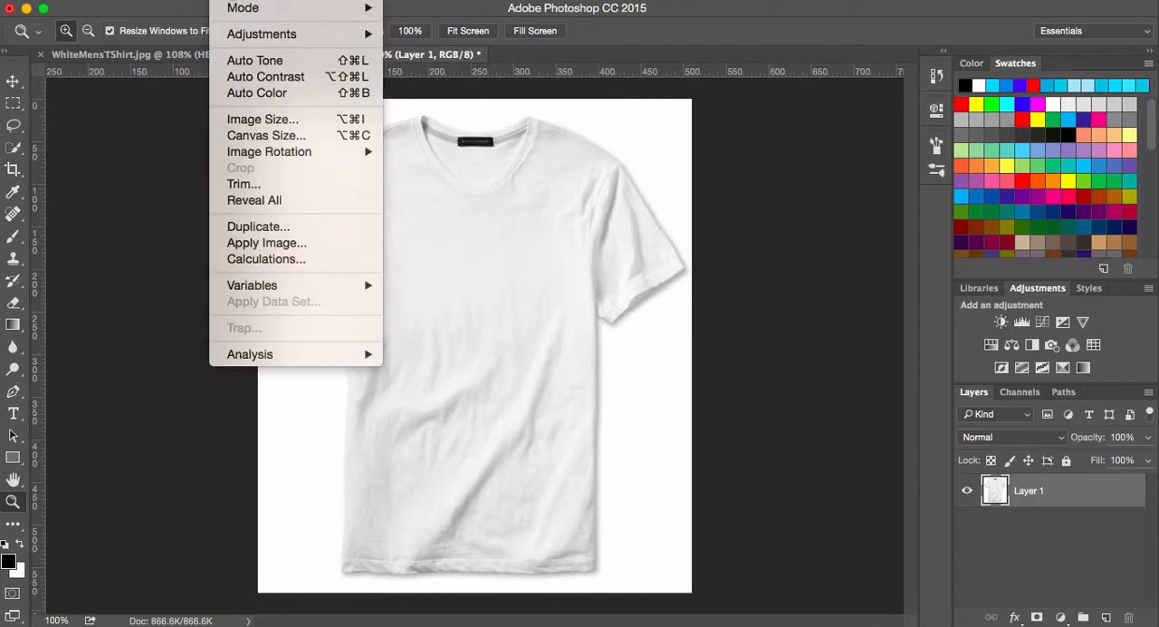
mouse_move(270, 34)
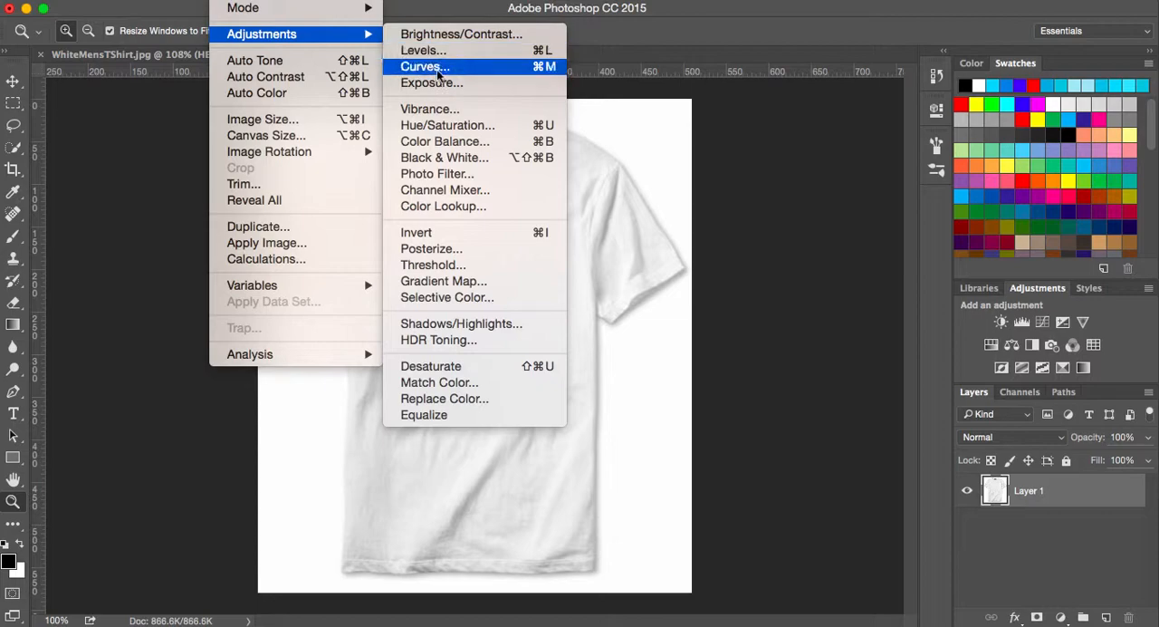
click(451, 131)
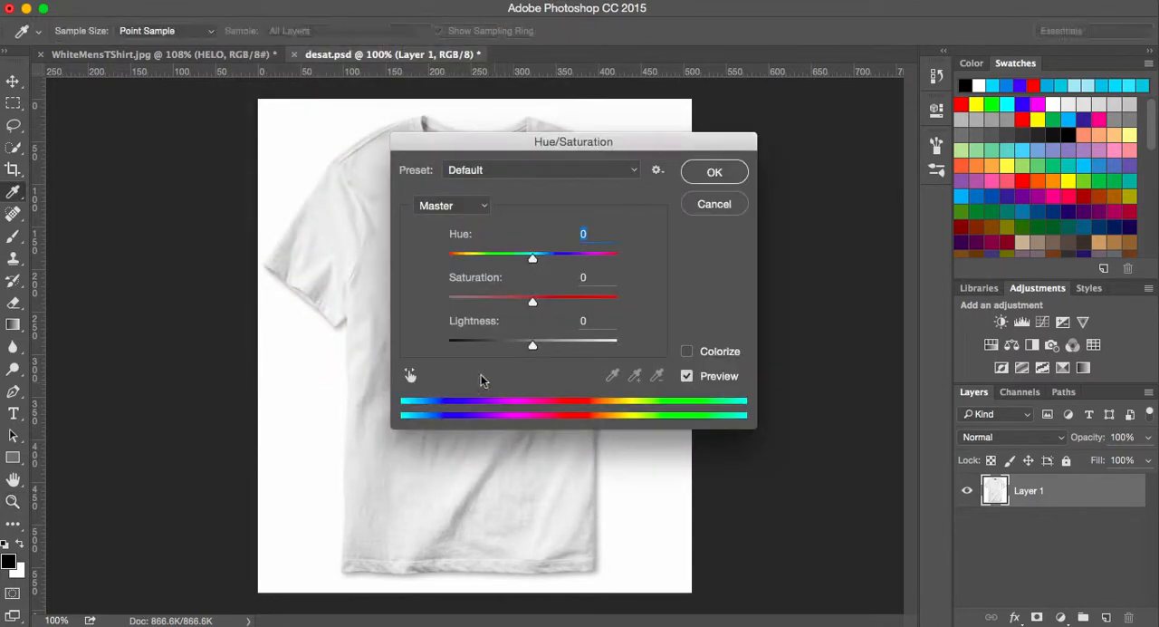
drag(532, 302, 441, 306)
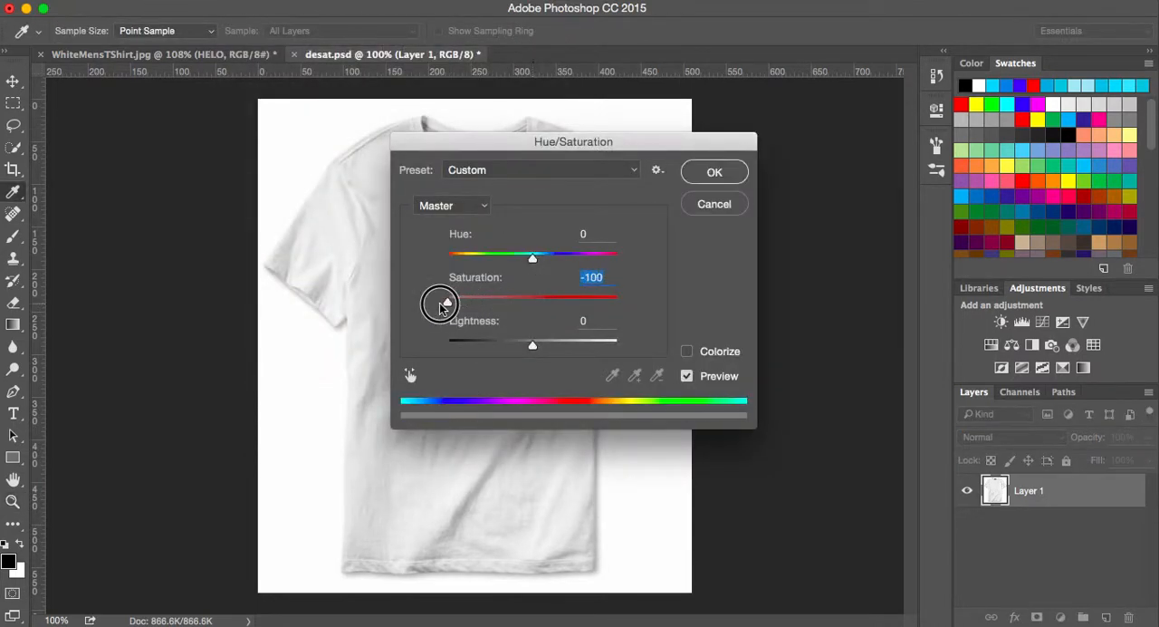
click(702, 209)
key(z)
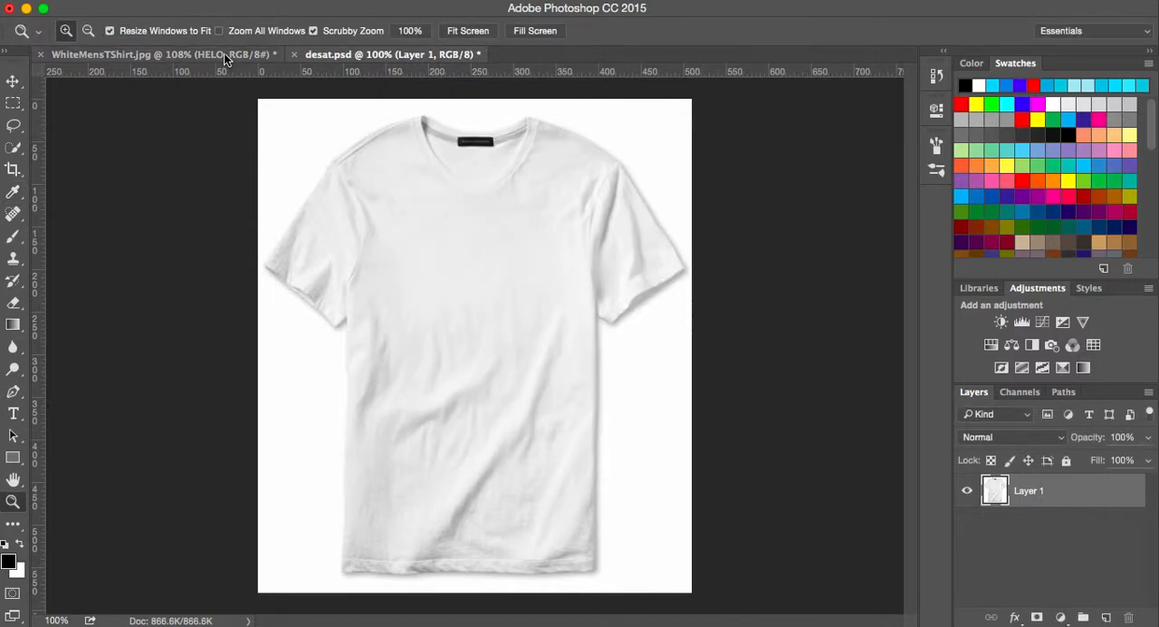
click(270, 57)
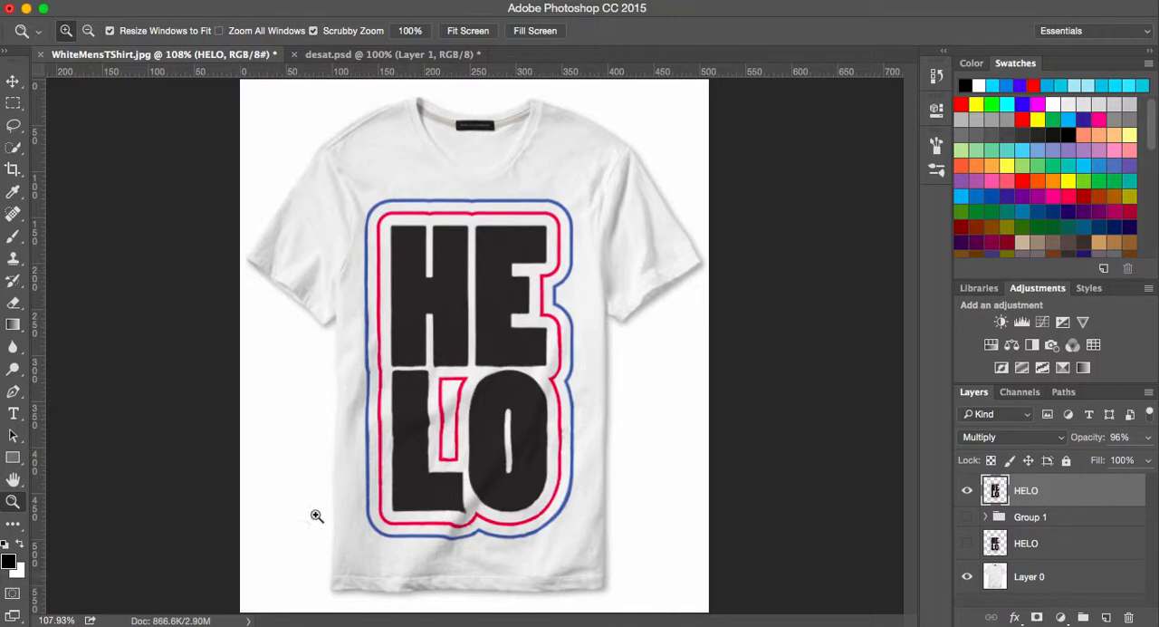
- Show Group 1 with the logo and contact e-mail, and hide Layer 0 and the topmost HELO layer
click(967, 517)
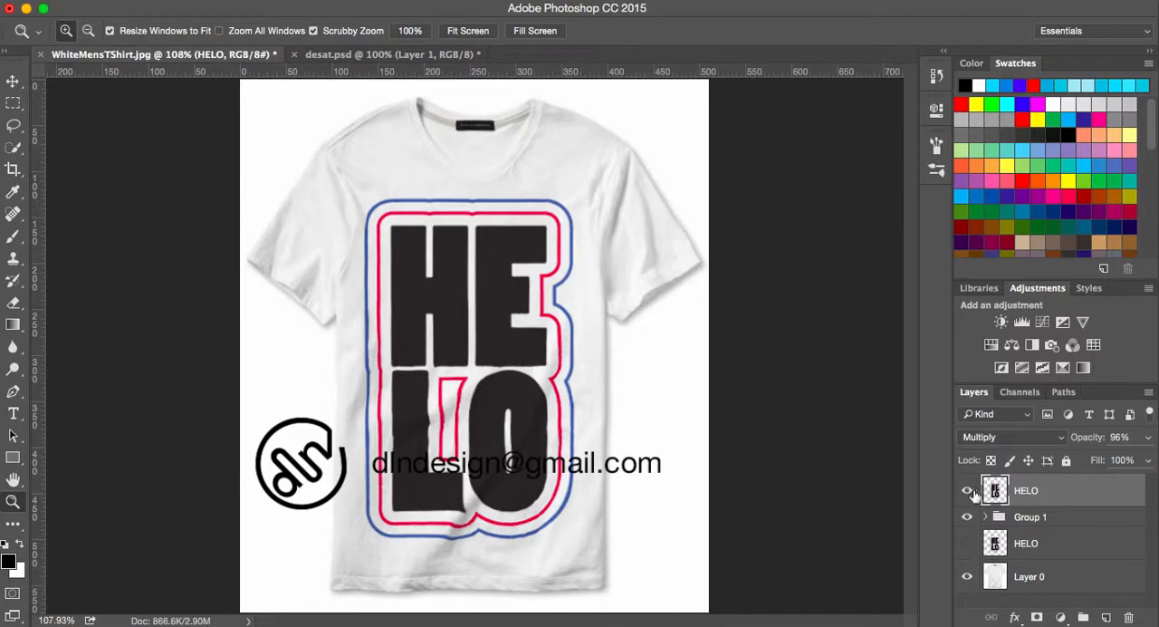
click(967, 579)
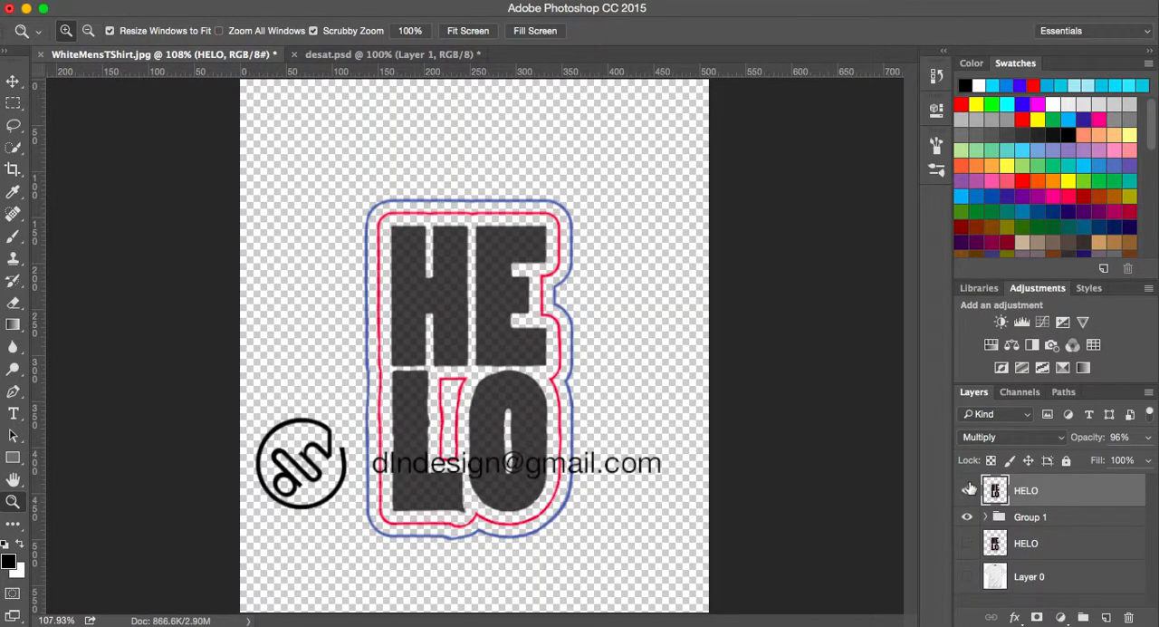
click(967, 490)
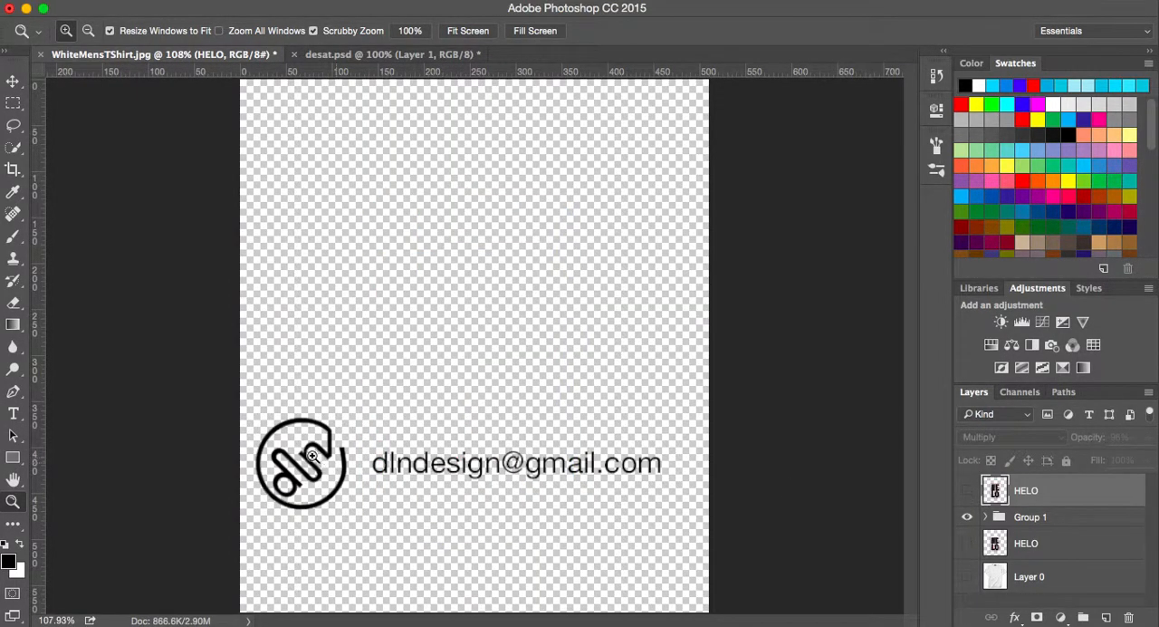